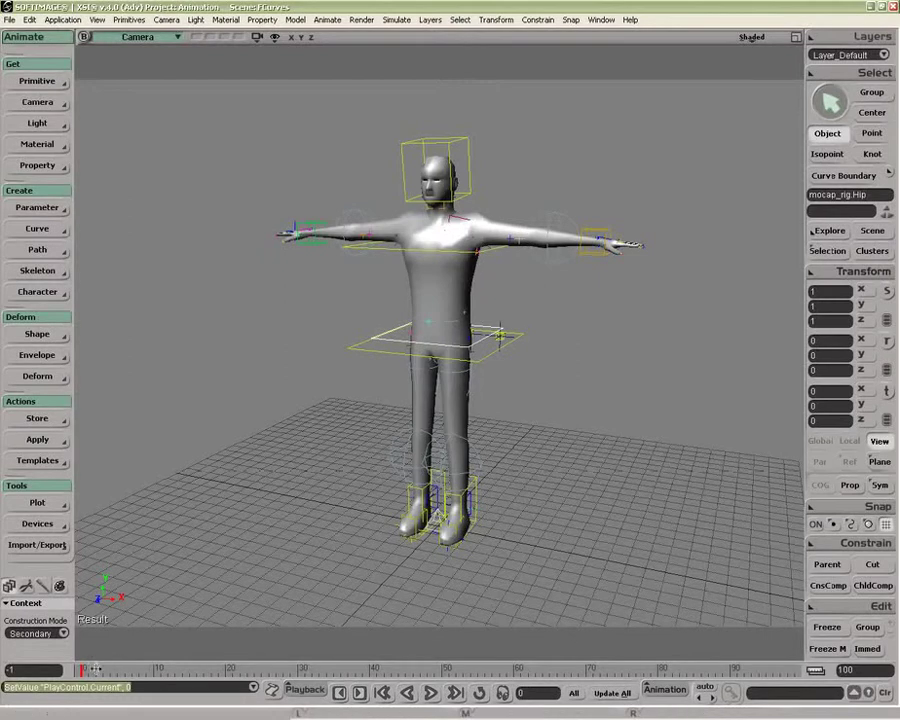
# Step: Play the mocap animation, return to frame one, and open the FCurve Editor
pyautogui.moveTo(96, 666); pyautogui.dragTo(123, 668)
pyautogui.click(431, 692)
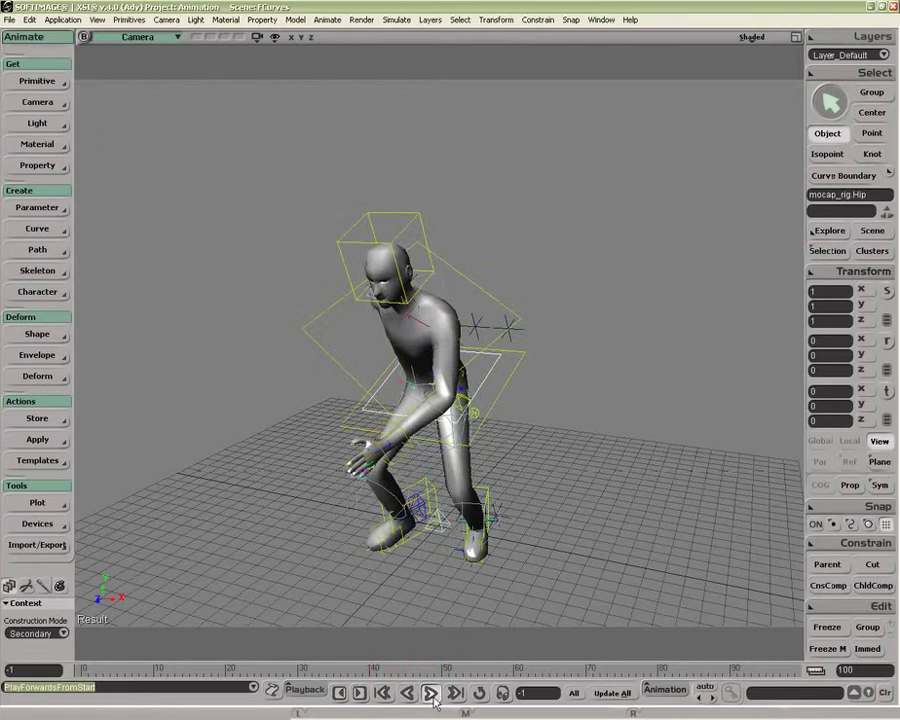
pyautogui.click(432, 697)
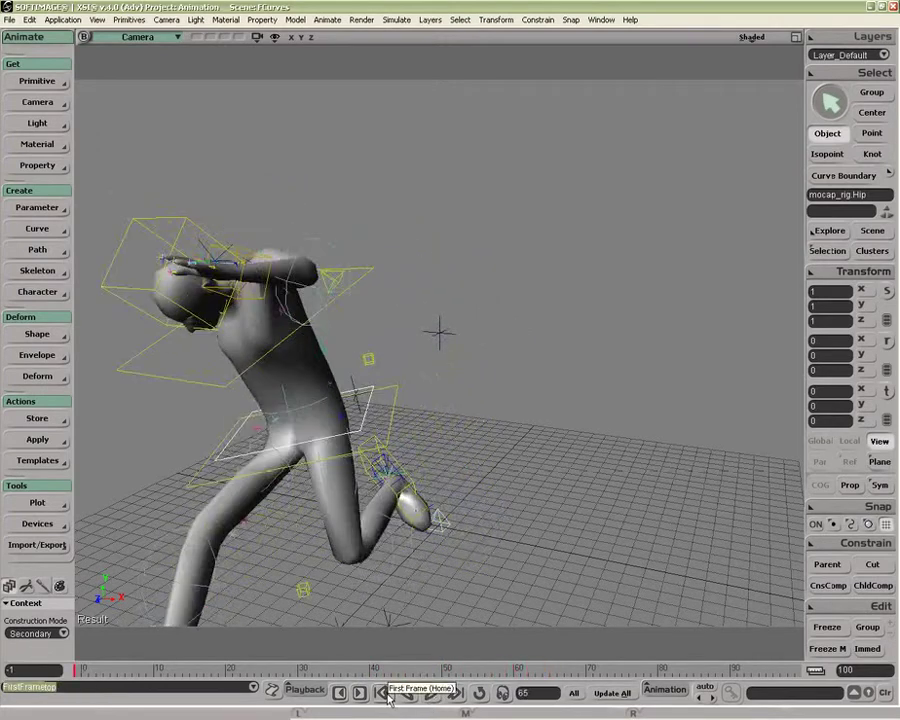
pyautogui.click(383, 692)
pyautogui.press('0')
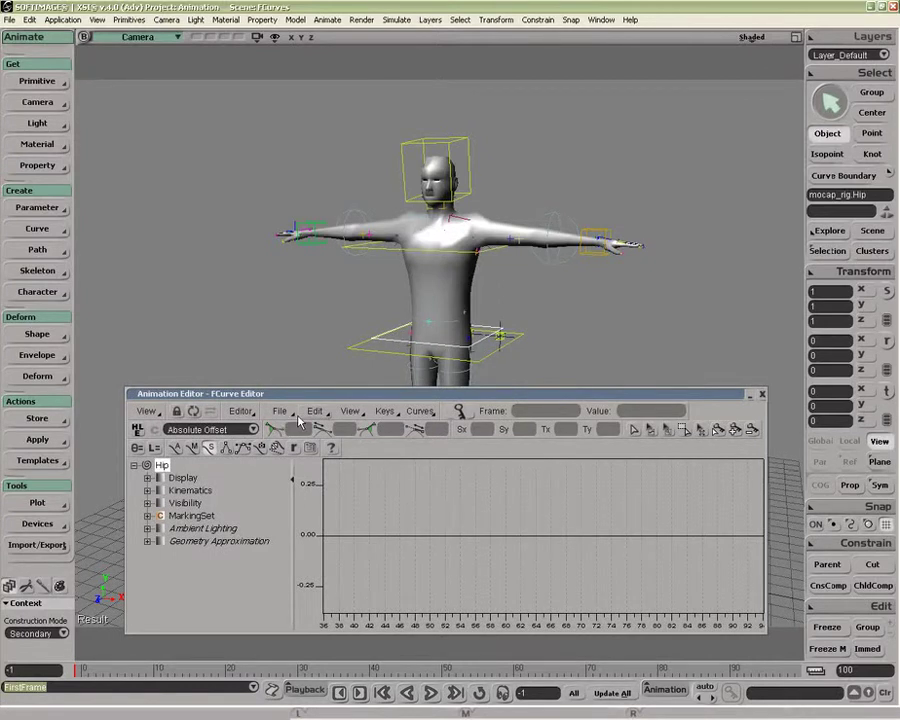
# Step: Select the hip control and lock the FCurve Editor to it
pyautogui.click(147, 412)
pyautogui.click(151, 412)
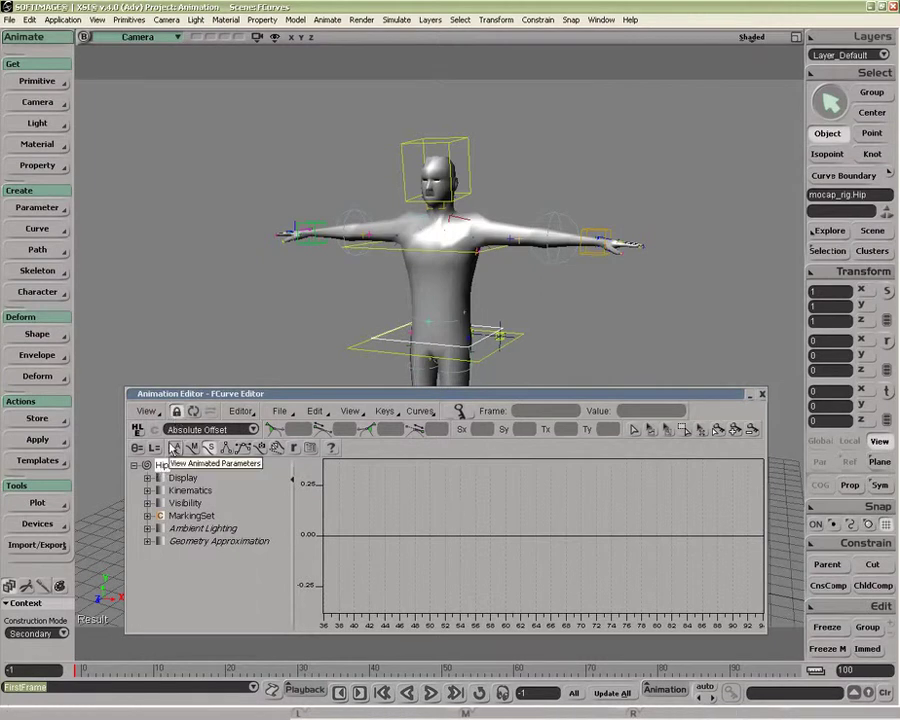
pyautogui.click(390, 257)
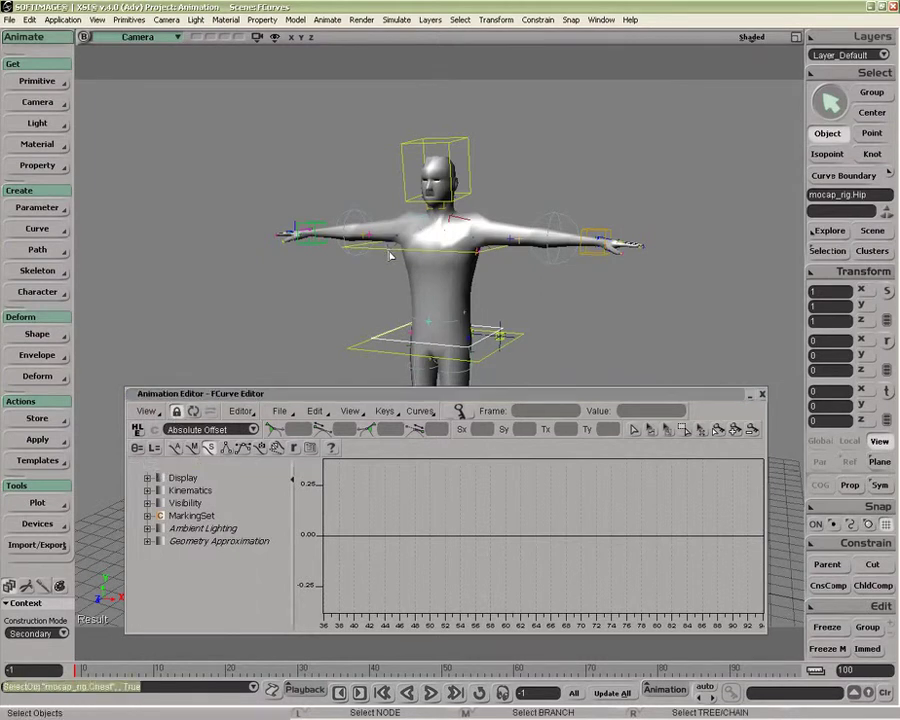
pyautogui.click(390, 341)
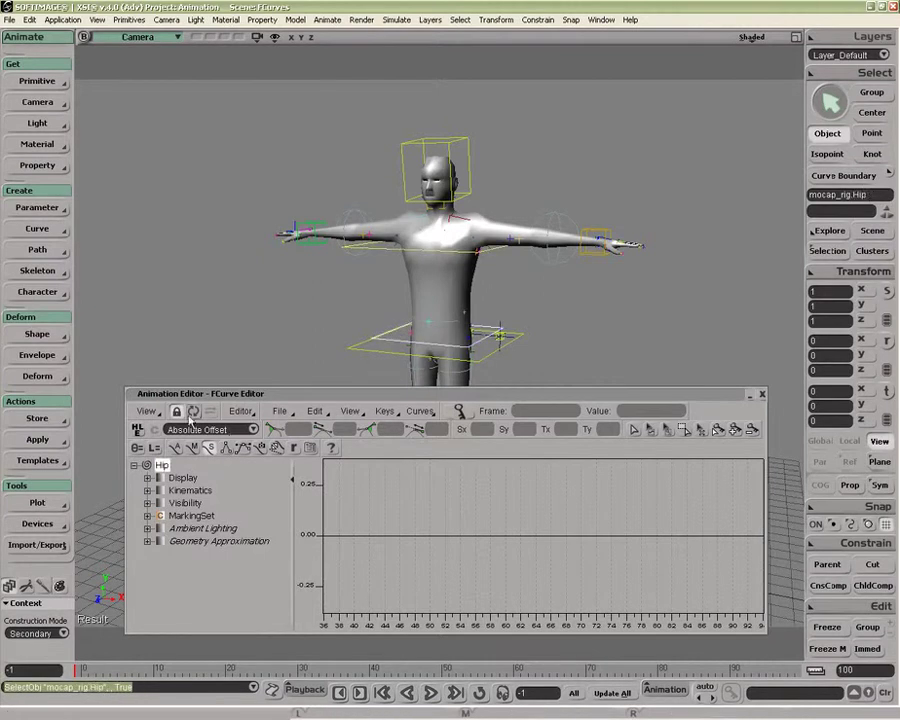
pyautogui.click(390, 257)
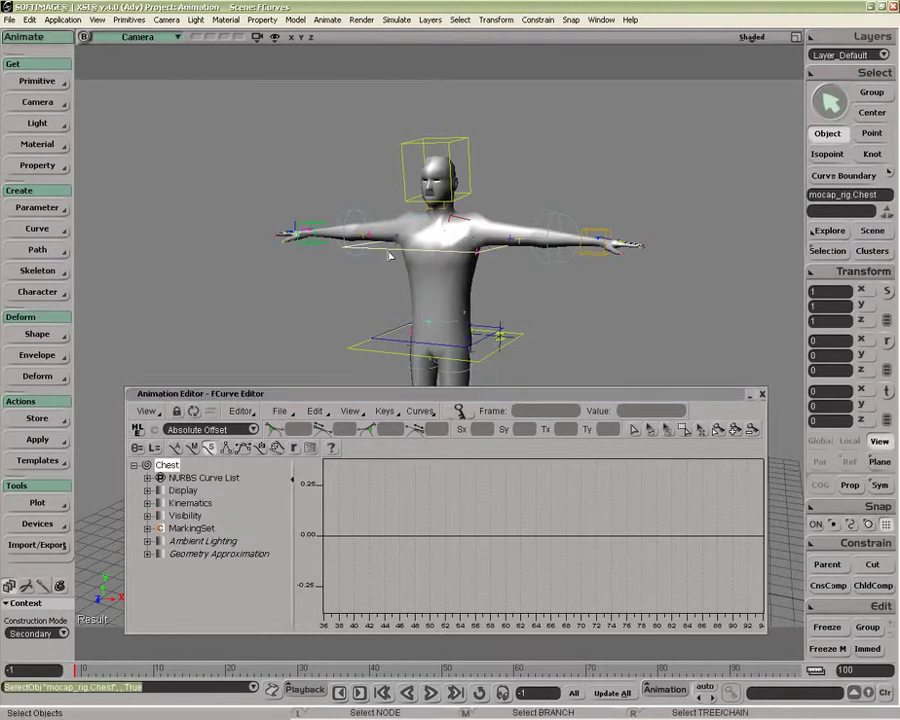
pyautogui.click(392, 339)
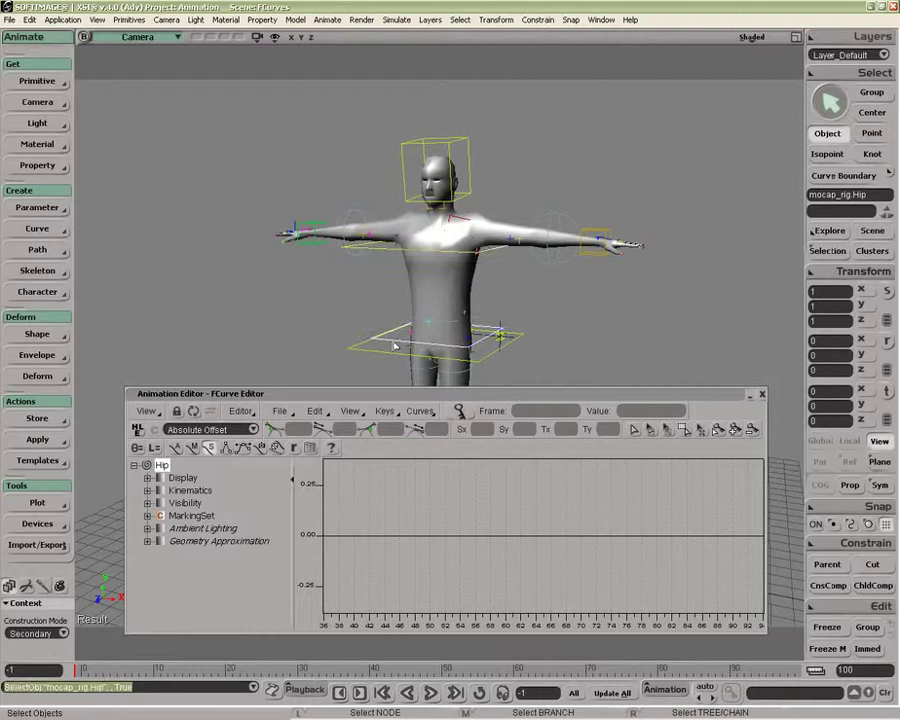
pyautogui.click(176, 412)
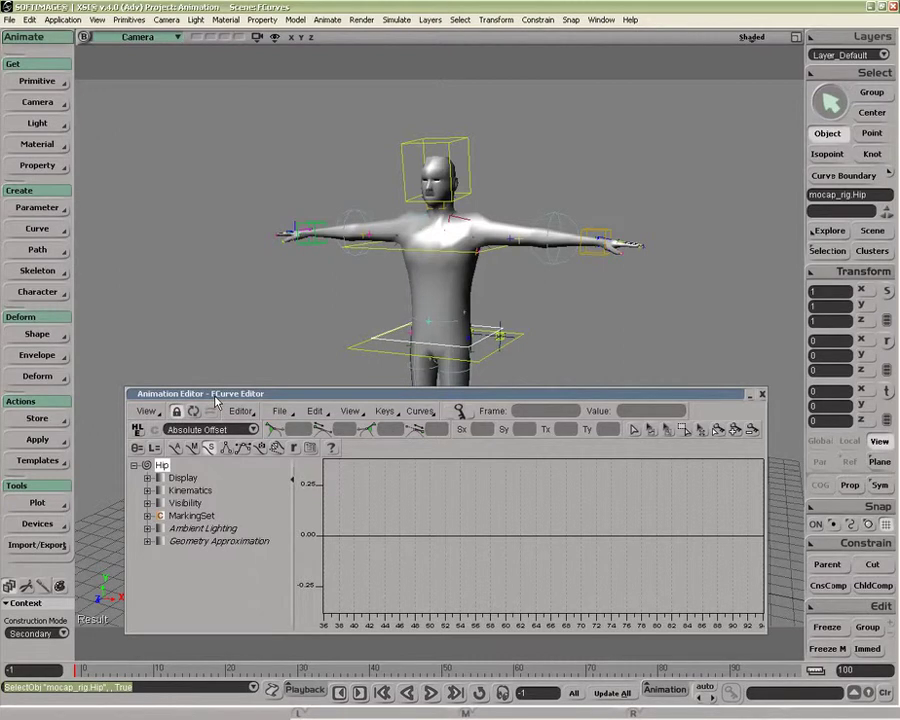
# Step: Expand the Hip's Kinematics and Local Transform branches in the explorer
pyautogui.click(147, 491)
pyautogui.click(161, 516)
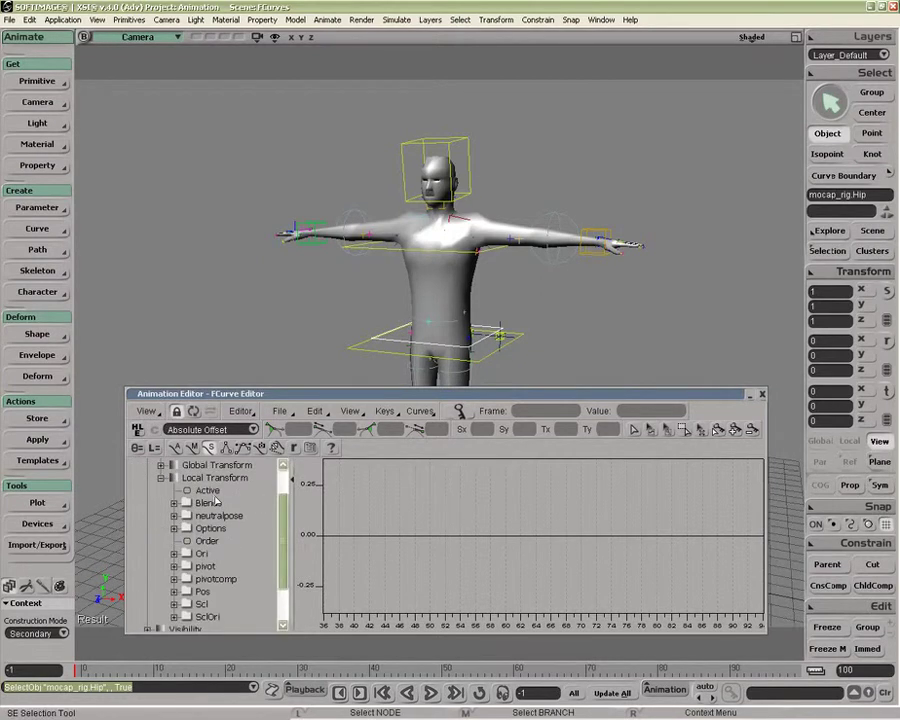
pyautogui.scroll(1, 200, 480)
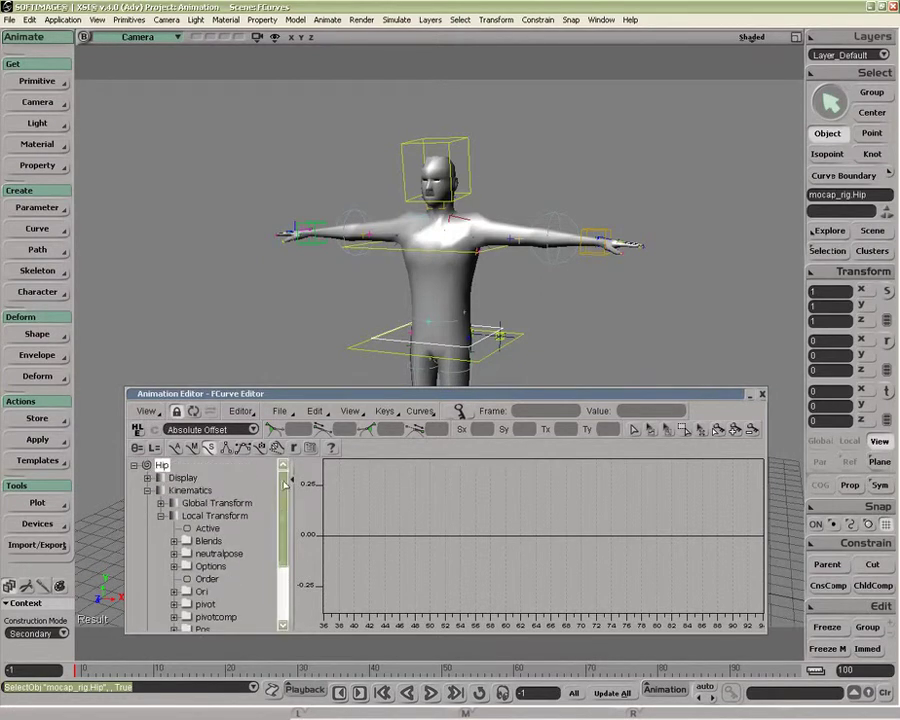
# Step: Flatten the parameter hierarchy and enlarge the curve editor from its corner
pyautogui.click(147, 412)
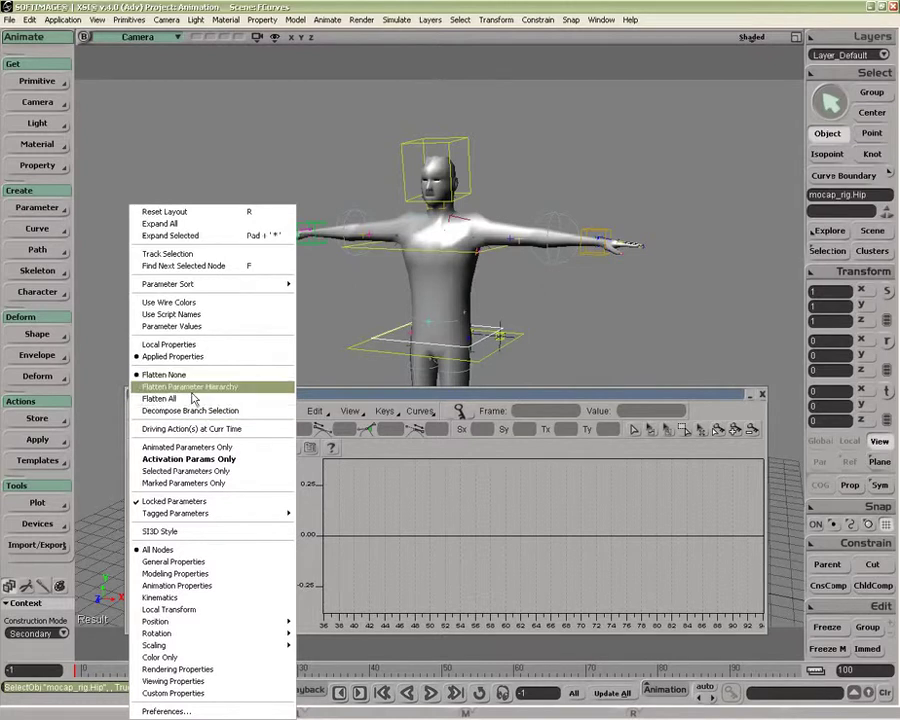
pyautogui.click(192, 390)
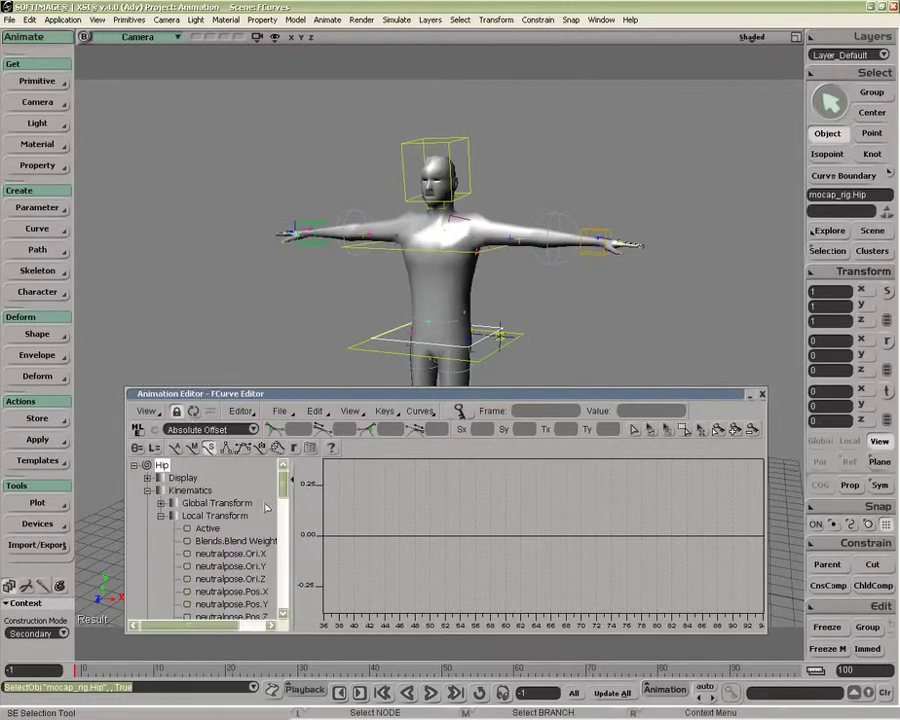
pyautogui.moveTo(126, 390); pyautogui.dragTo(128, 127)
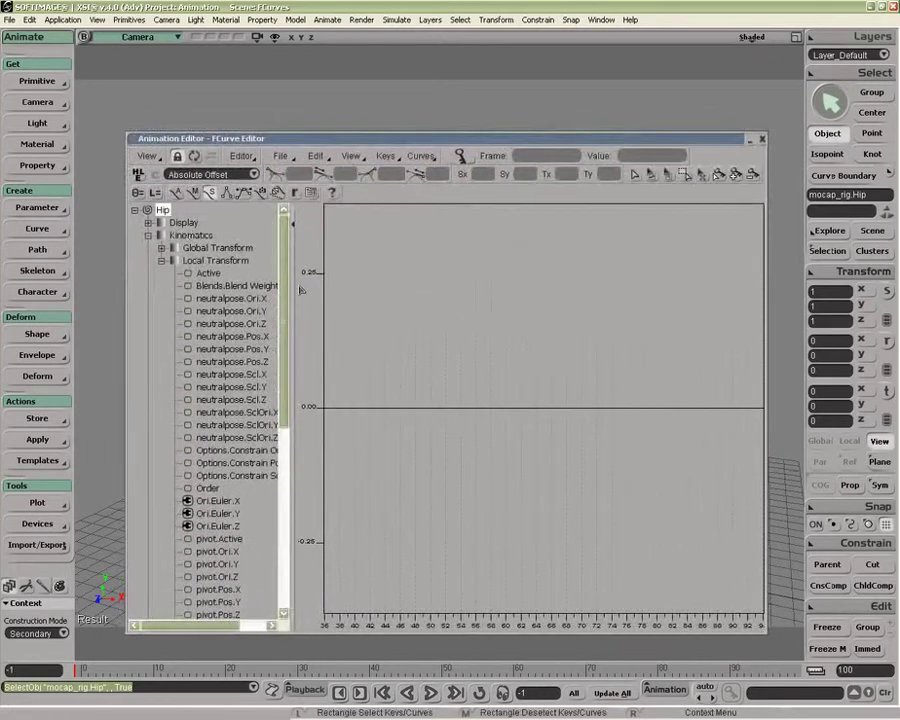
pyautogui.moveTo(283, 310); pyautogui.dragTo(283, 230)
pyautogui.click(158, 213)
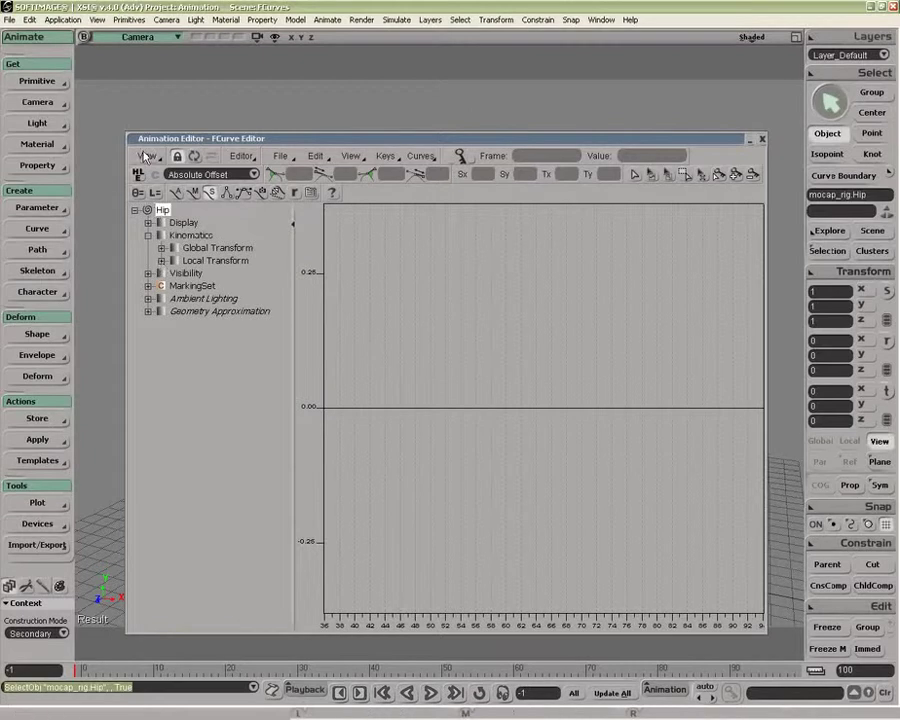
# Step: Apply Flatten All so every Hip parameter appears in one list
pyautogui.click(146, 156)
pyautogui.click(200, 359)
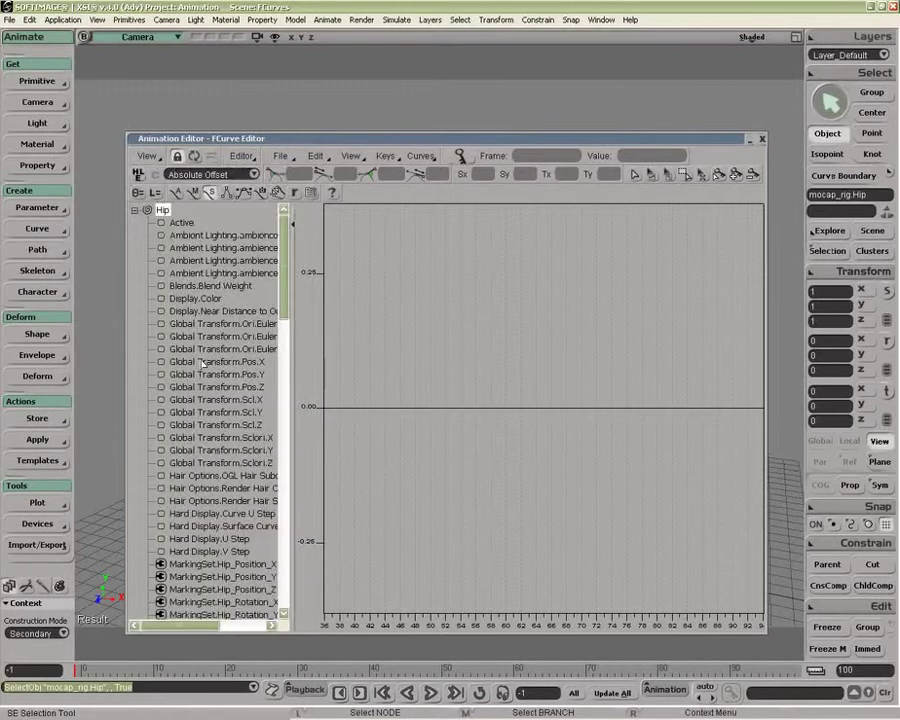
pyautogui.moveTo(283, 300)
pyautogui.mouseDown()
pyautogui.moveTo(271, 580)
pyautogui.moveTo(275, 285)
pyautogui.mouseUp()
pyautogui.click(145, 157)
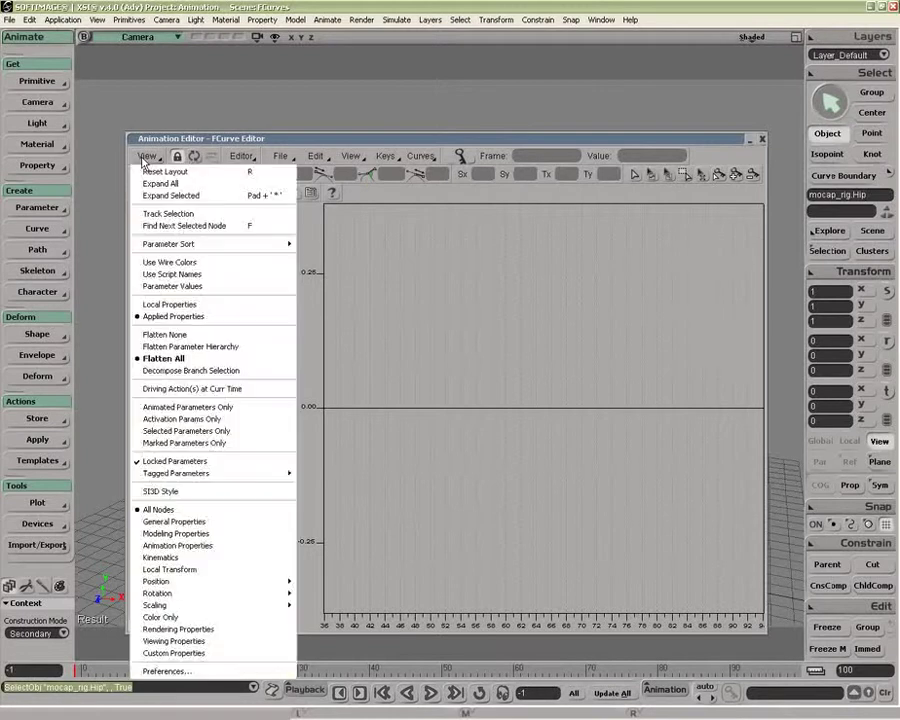
# Step: Show animated parameters only, then filter to Position > All for Pos.X, Pos.Y, Pos.Z
pyautogui.click(216, 415)
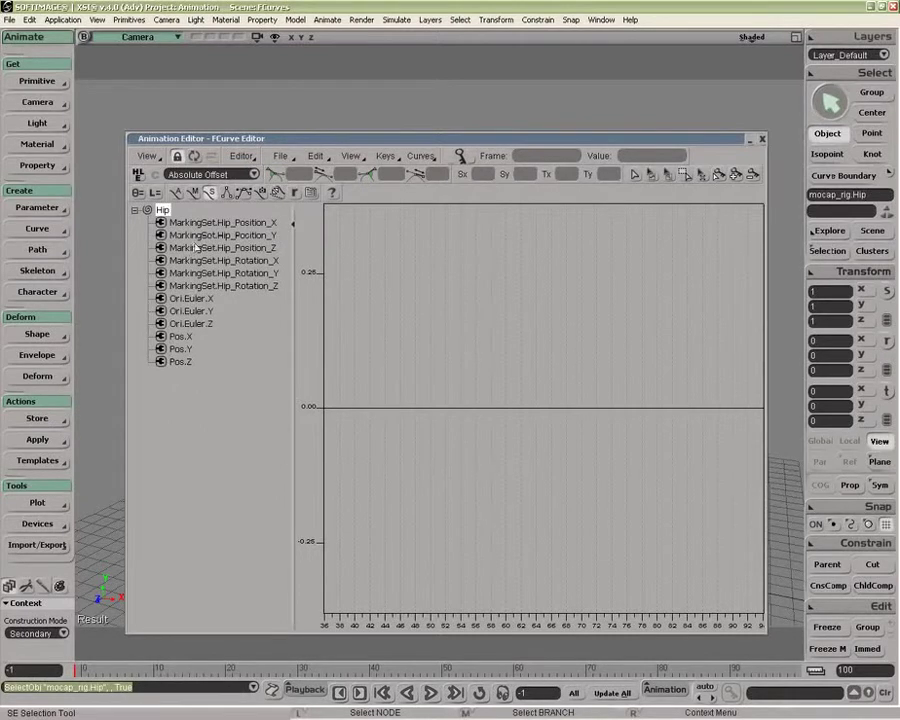
pyautogui.moveTo(204, 138); pyautogui.dragTo(227, 253)
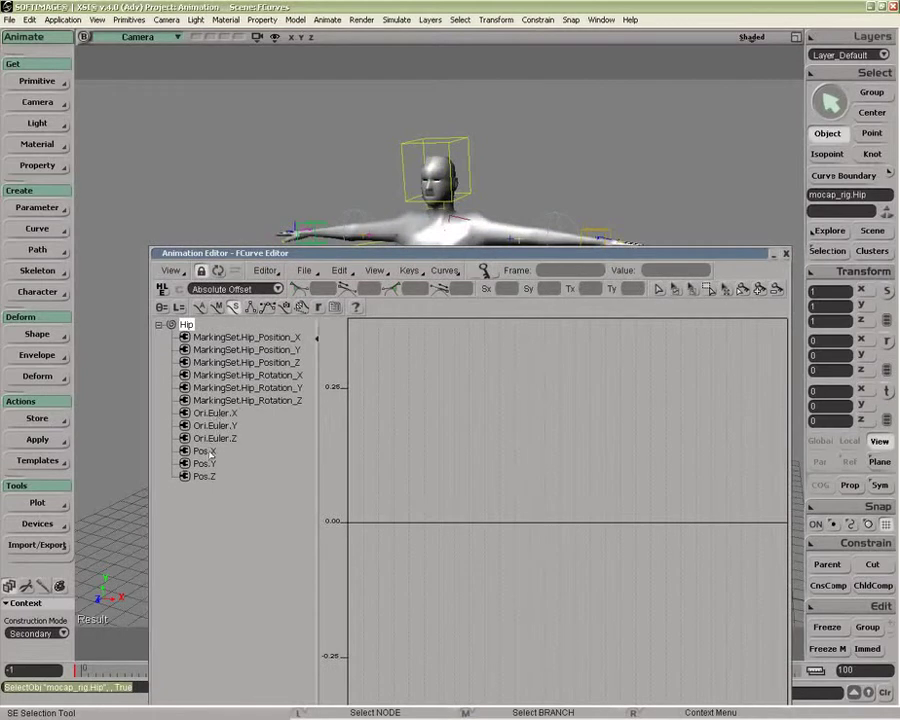
pyautogui.rightClick(172, 275)
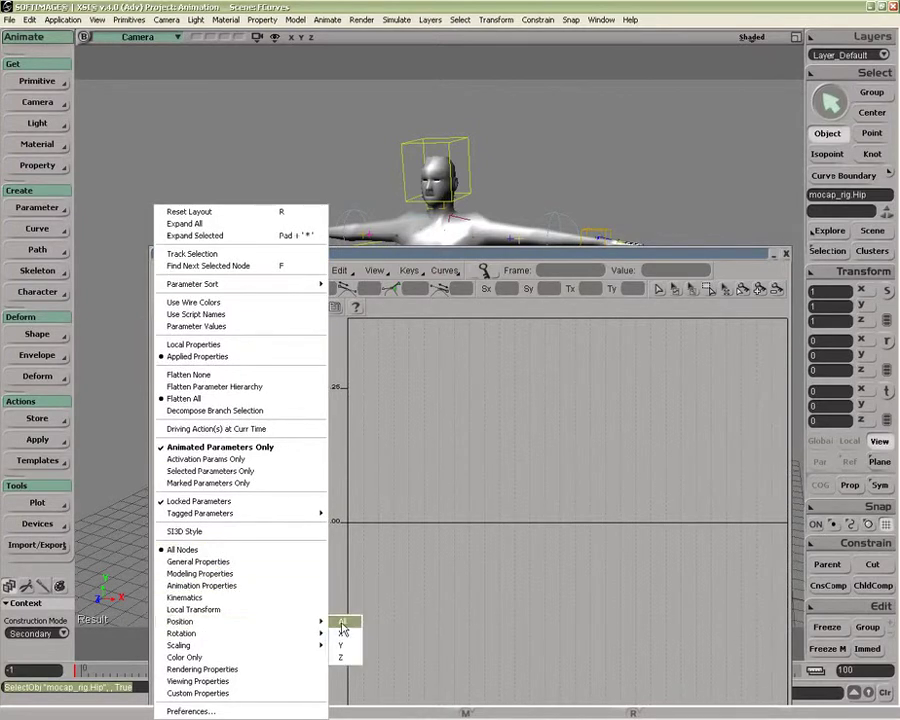
pyautogui.click(346, 619)
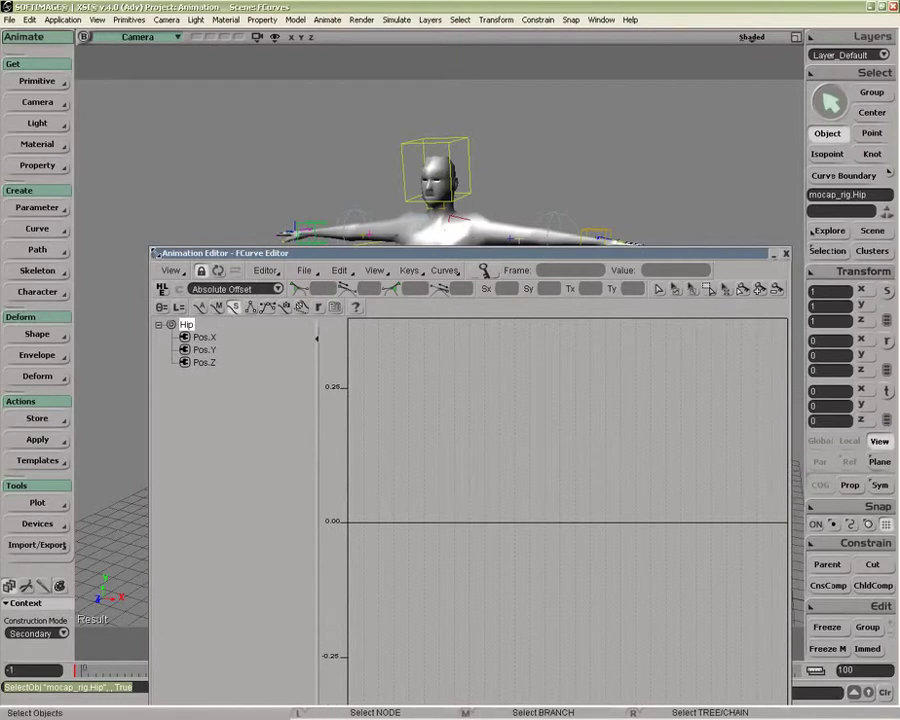
# Step: Reselect the hip control and select its Pos.Y curve in the explorer
pyautogui.moveTo(165, 251); pyautogui.dragTo(127, 409)
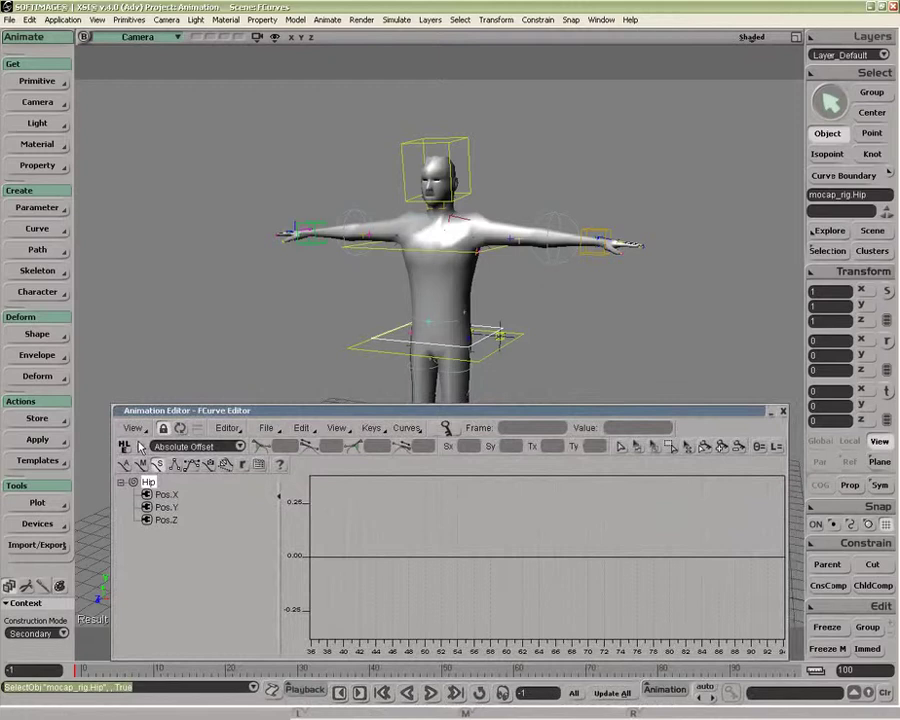
pyautogui.click(383, 249)
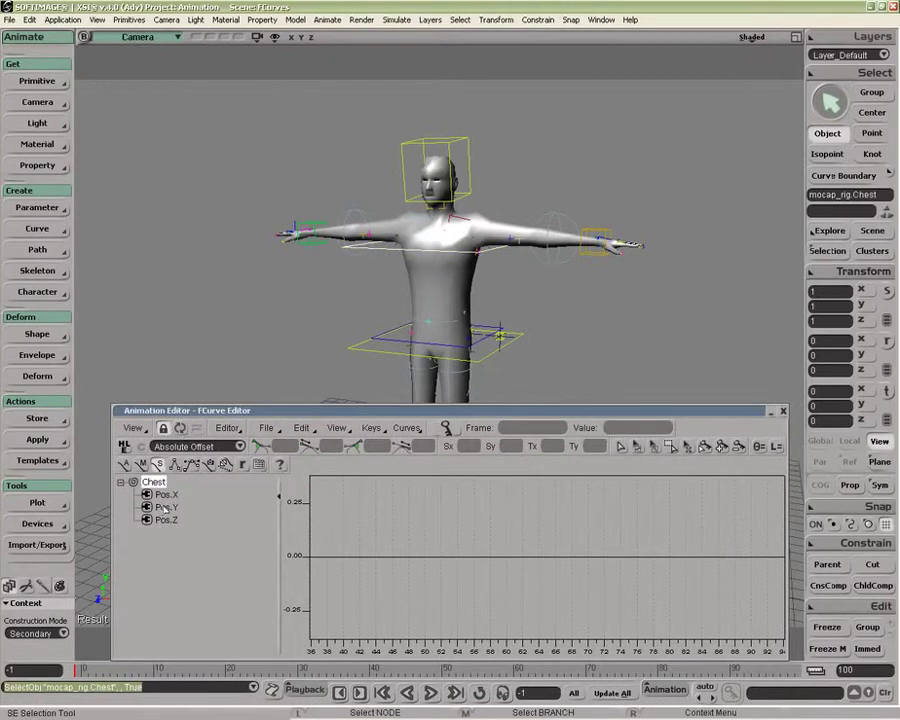
pyautogui.click(400, 345)
pyautogui.click(390, 350)
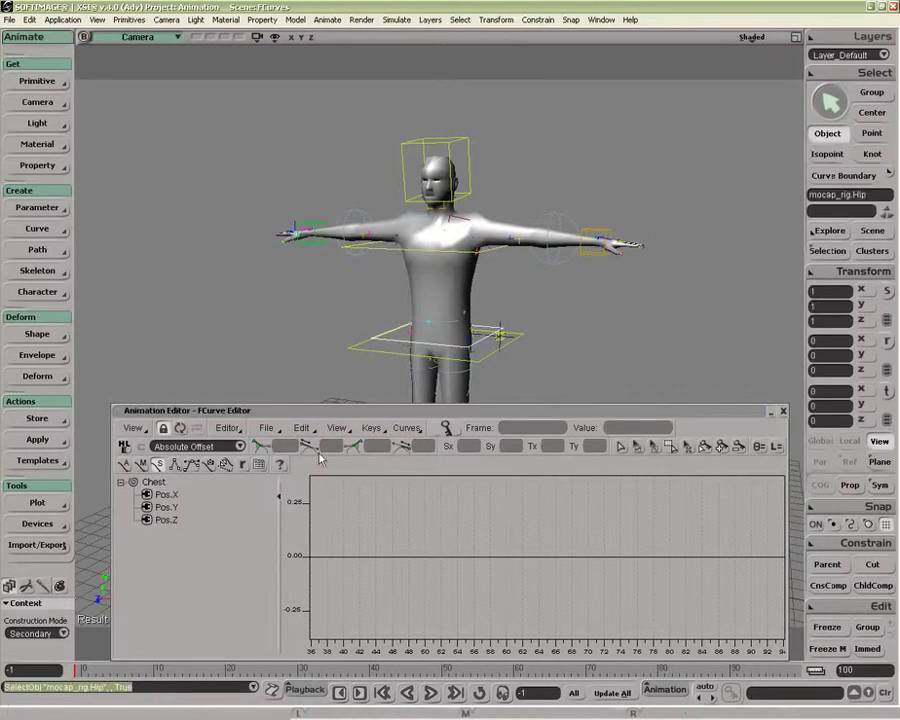
pyautogui.click(167, 508)
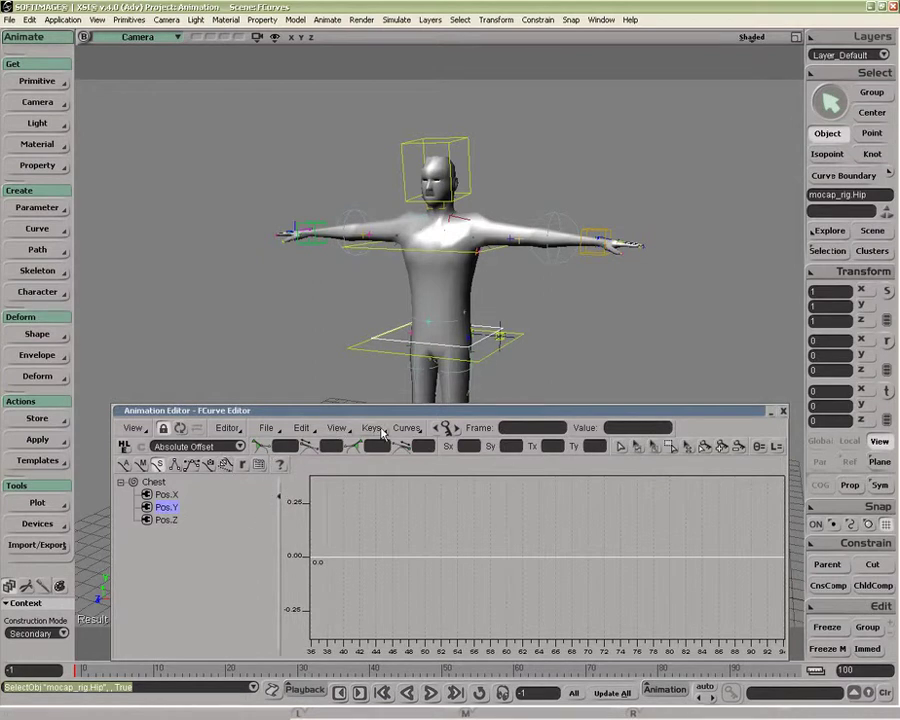
pyautogui.click(180, 428)
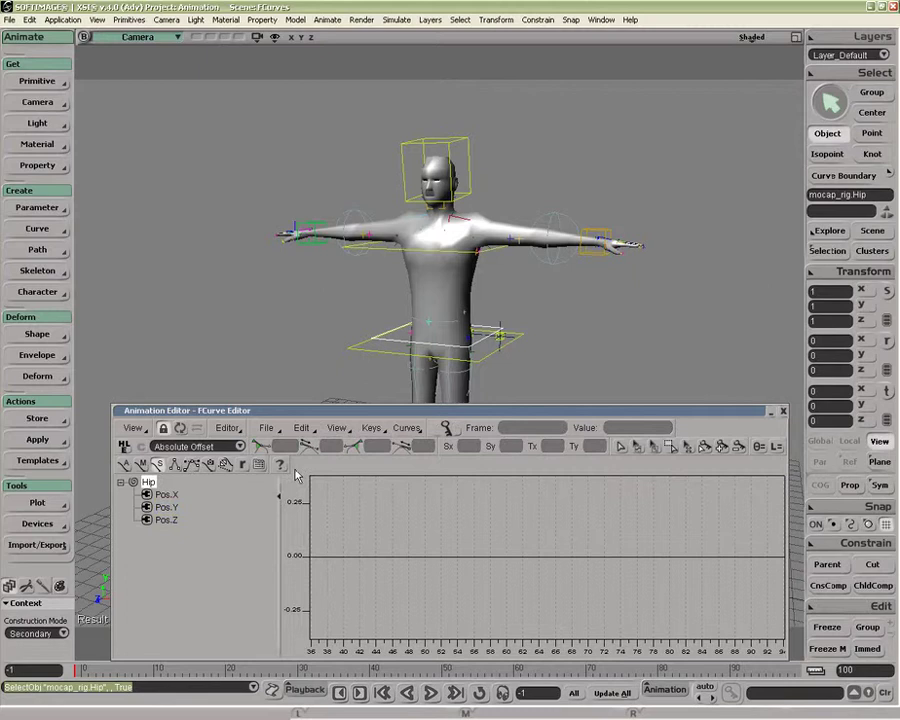
pyautogui.click(168, 507)
# Step: Frame the Pos.Y curve, then switch the view to Marked Parameters only
pyautogui.press('a')
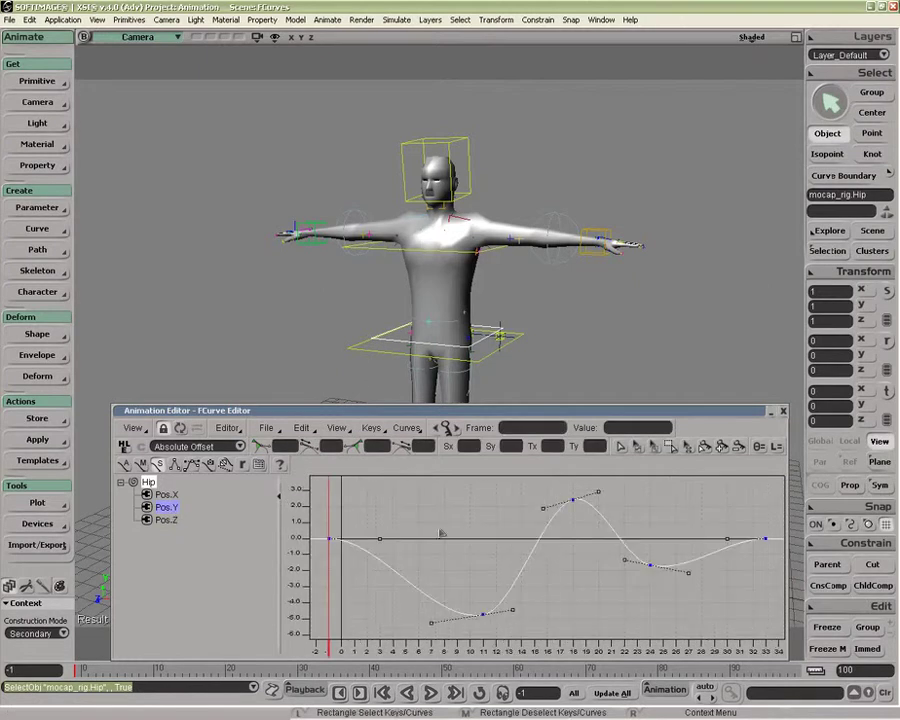
pyautogui.click(405, 427)
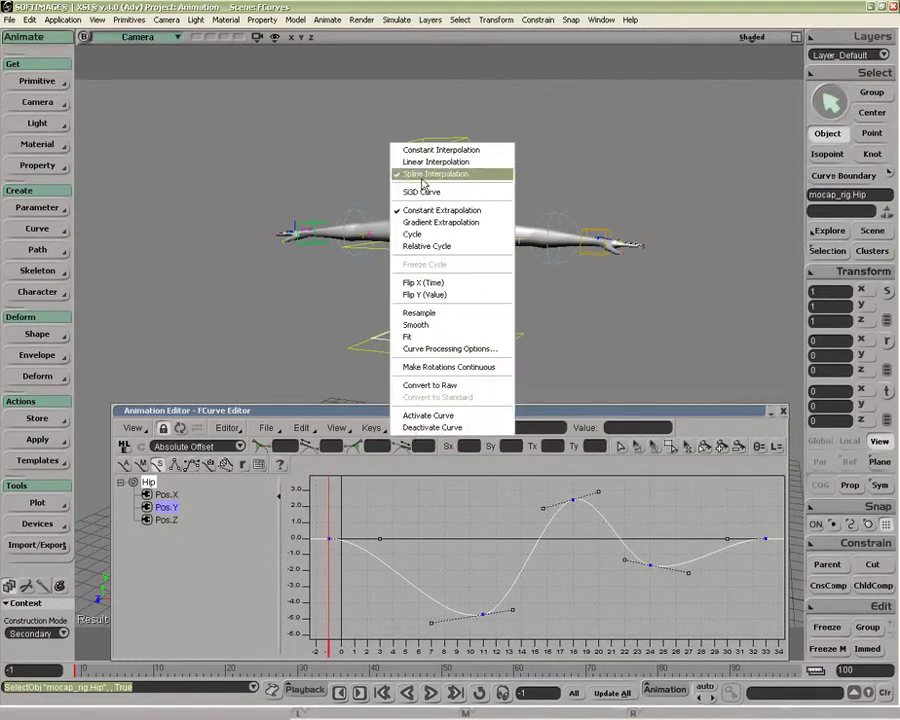
pyautogui.click(371, 427)
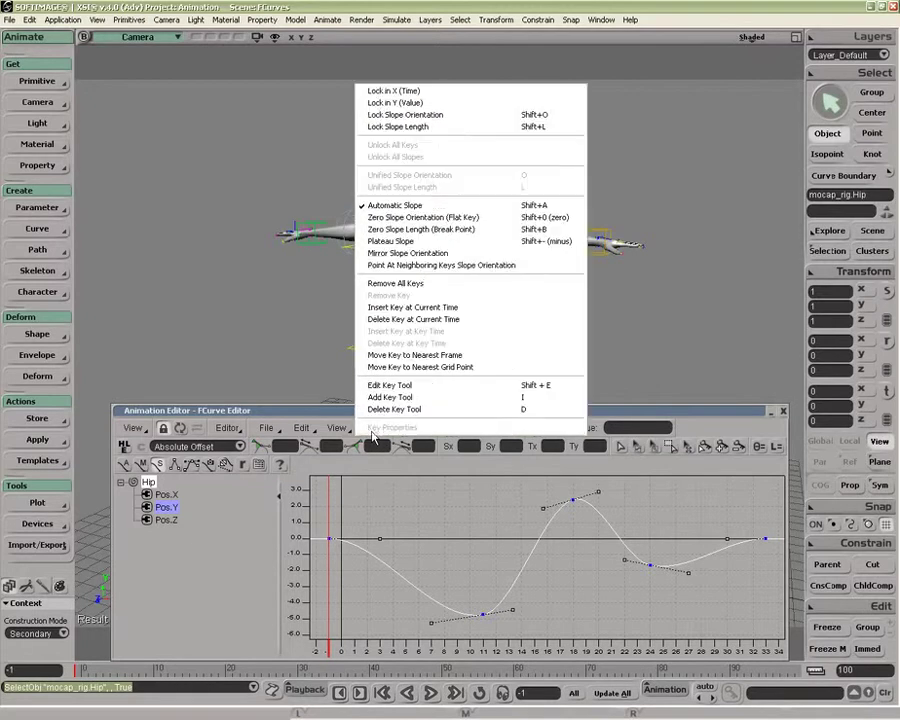
pyautogui.click(338, 428)
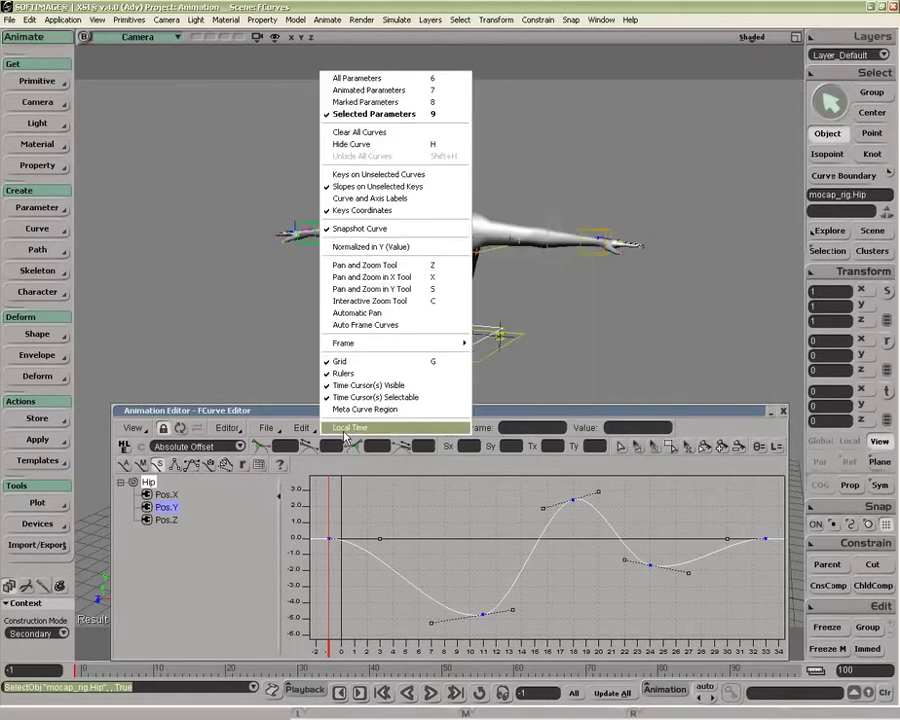
pyautogui.click(364, 103)
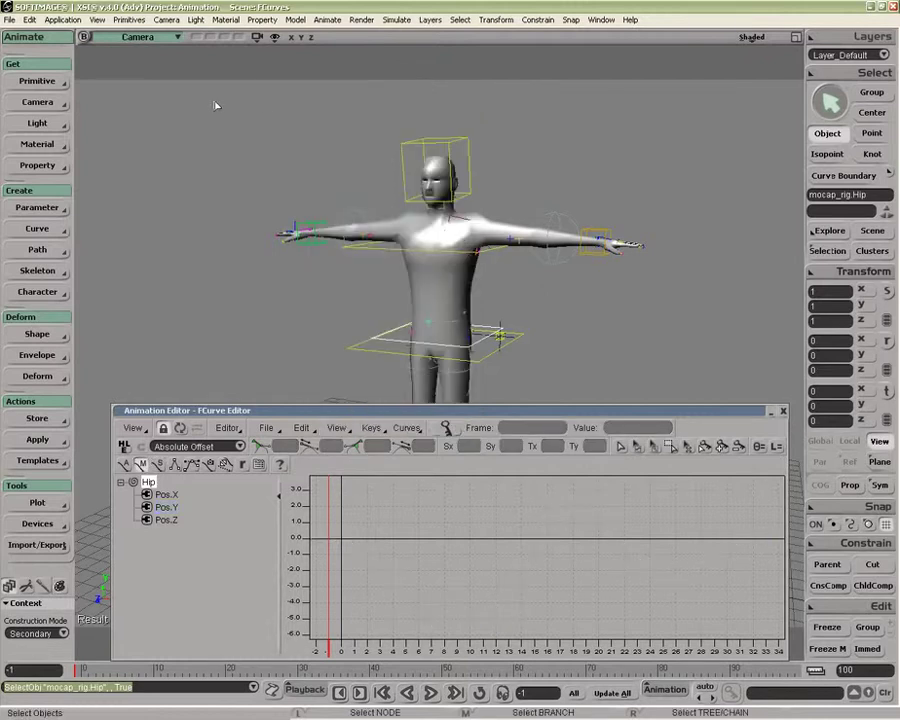
# Step: Restore All Parameters, select the UpperBody branch, and expand ChestParent and Chest
pyautogui.click(337, 427)
pyautogui.click(345, 86)
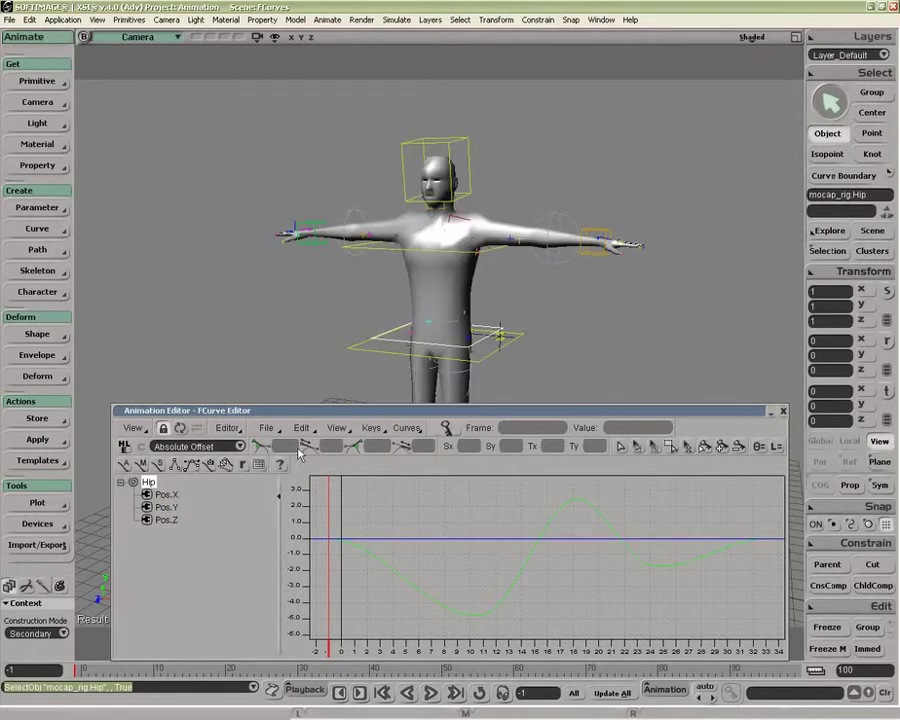
pyautogui.click(133, 428)
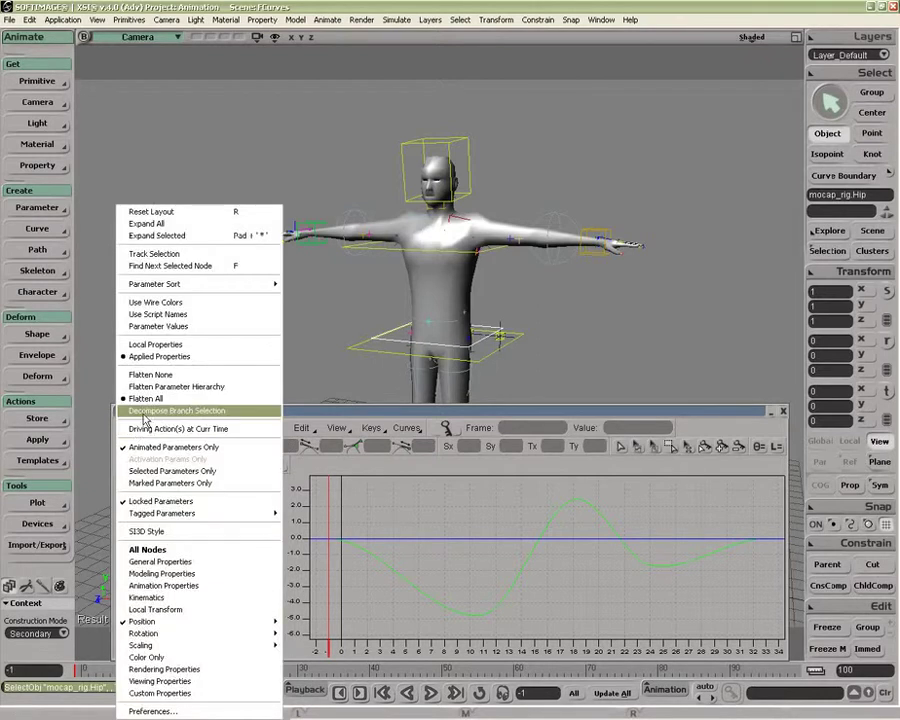
pyautogui.click(408, 355)
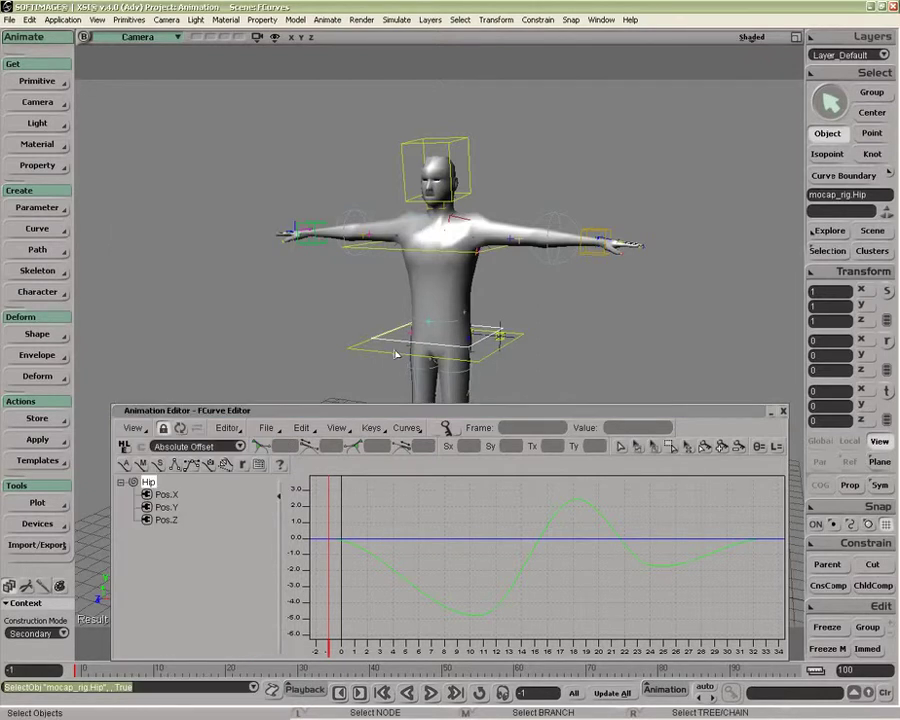
pyautogui.middleClick(408, 317)
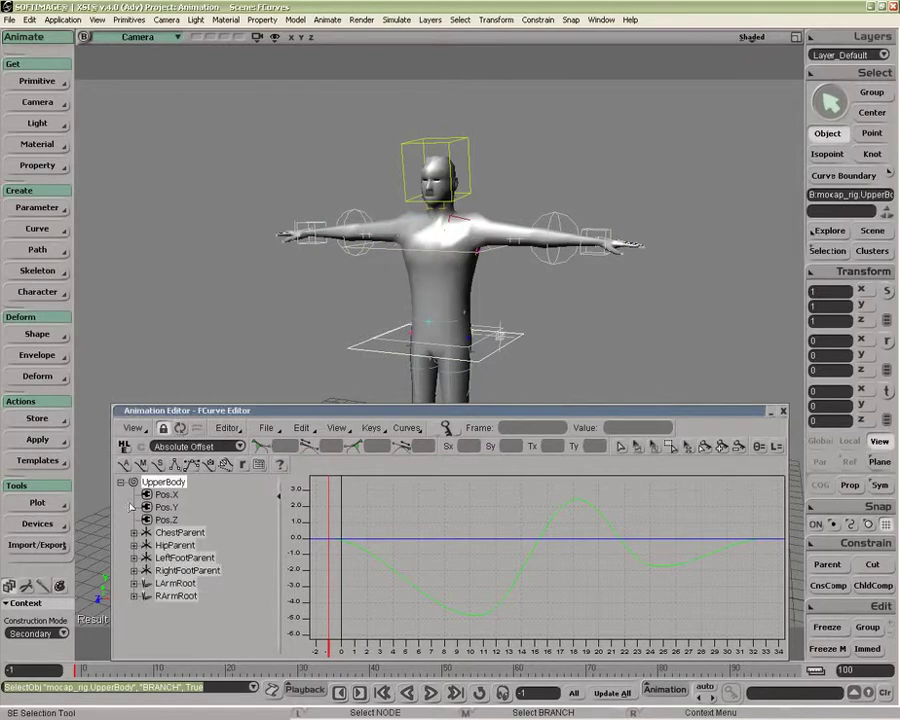
pyautogui.click(134, 532)
pyautogui.click(147, 545)
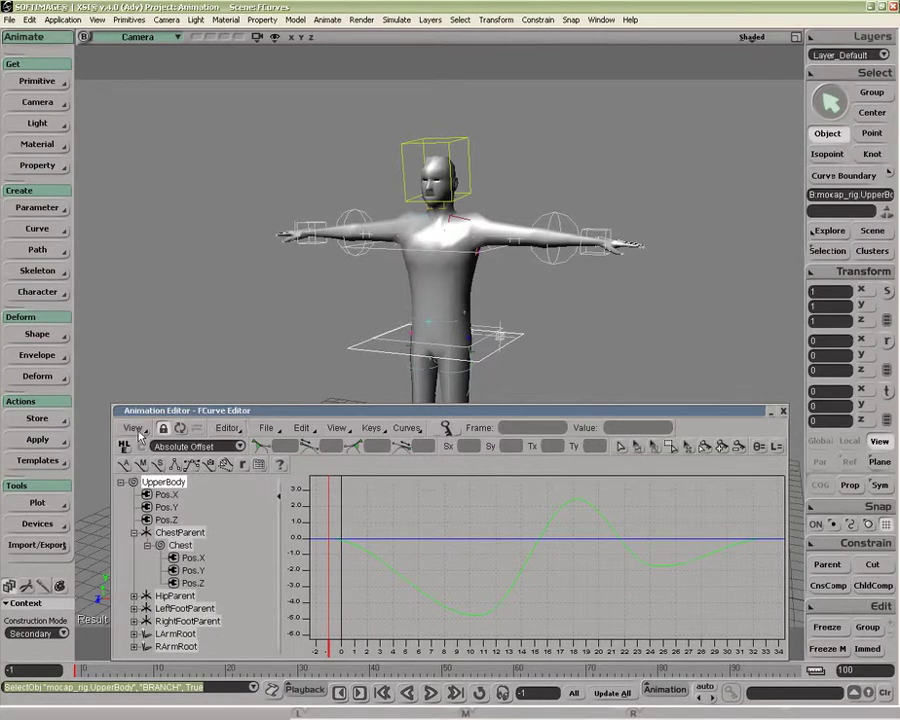
# Step: Flatten the explorer list and narrow it to the Hip's Pos.X, Pos.Y, Pos.Z channels
pyautogui.click(213, 428)
pyautogui.click(148, 400)
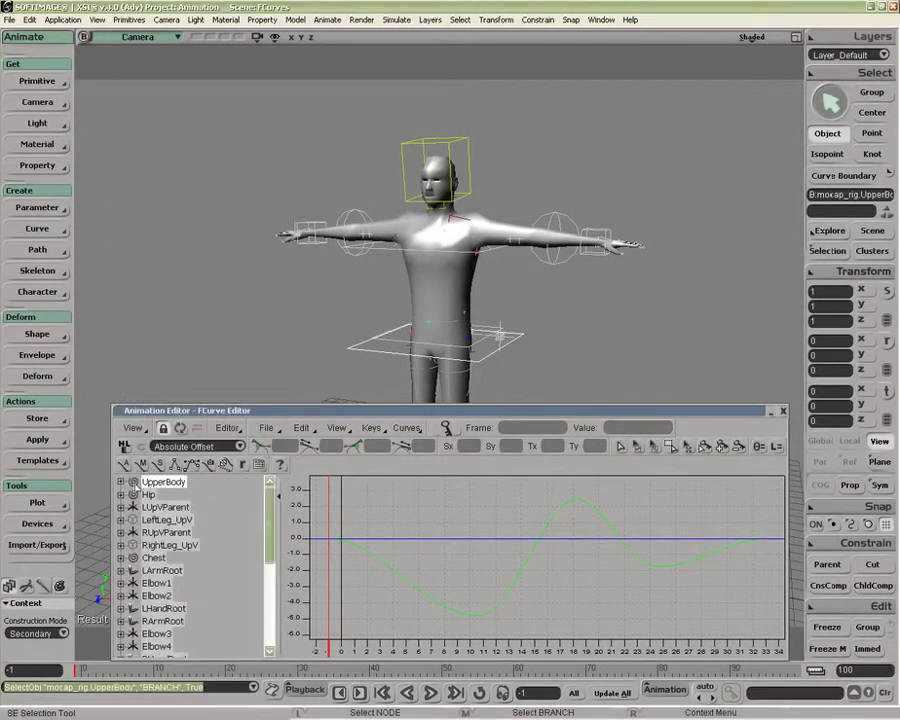
pyautogui.click(121, 494)
pyautogui.click(121, 545)
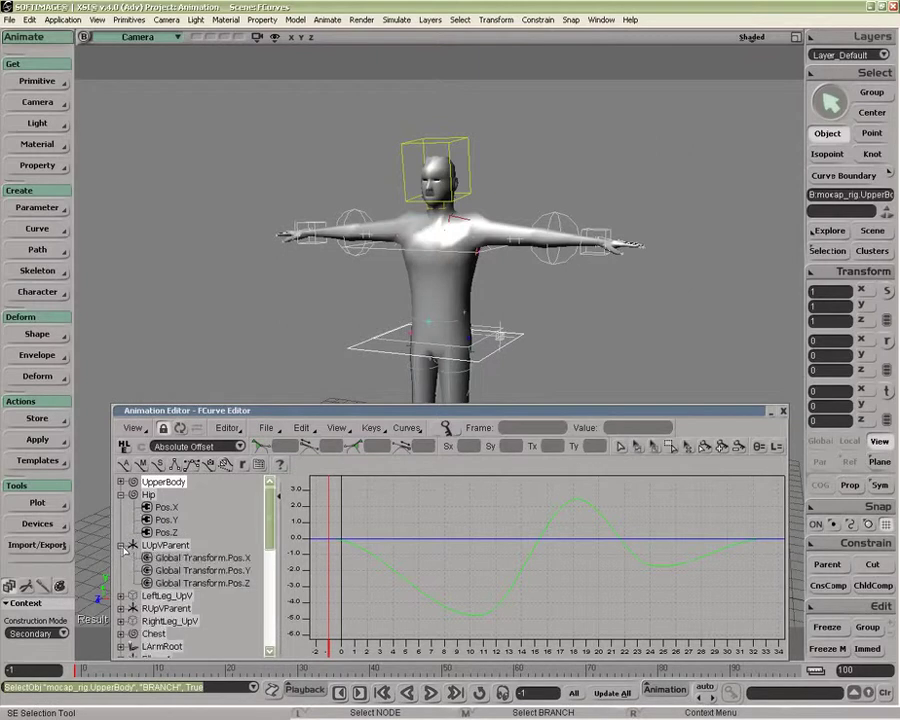
pyautogui.click(121, 494)
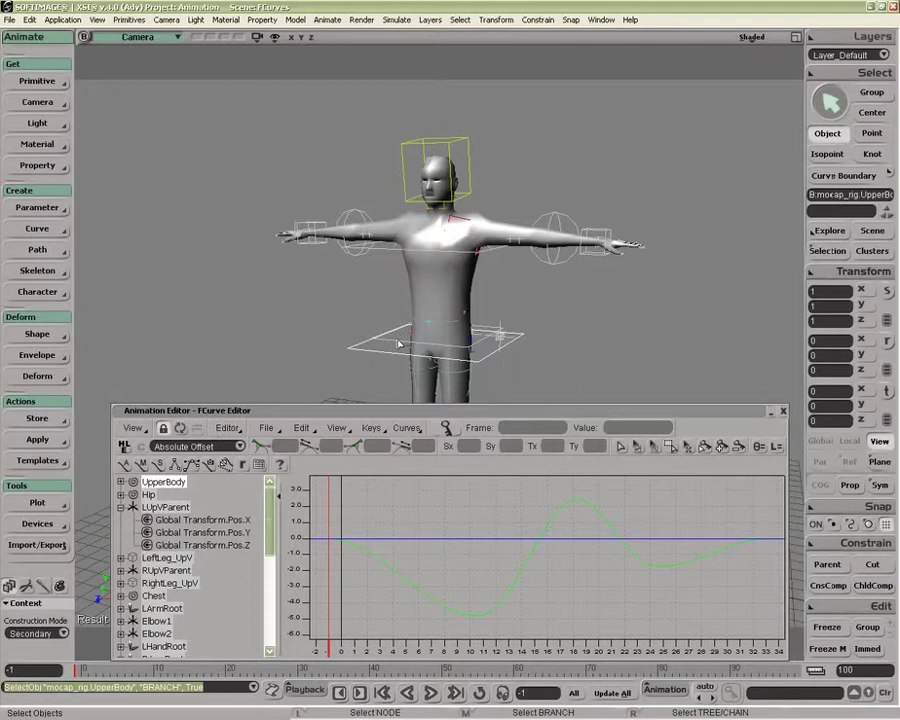
pyautogui.click(148, 494)
pyautogui.click(158, 491)
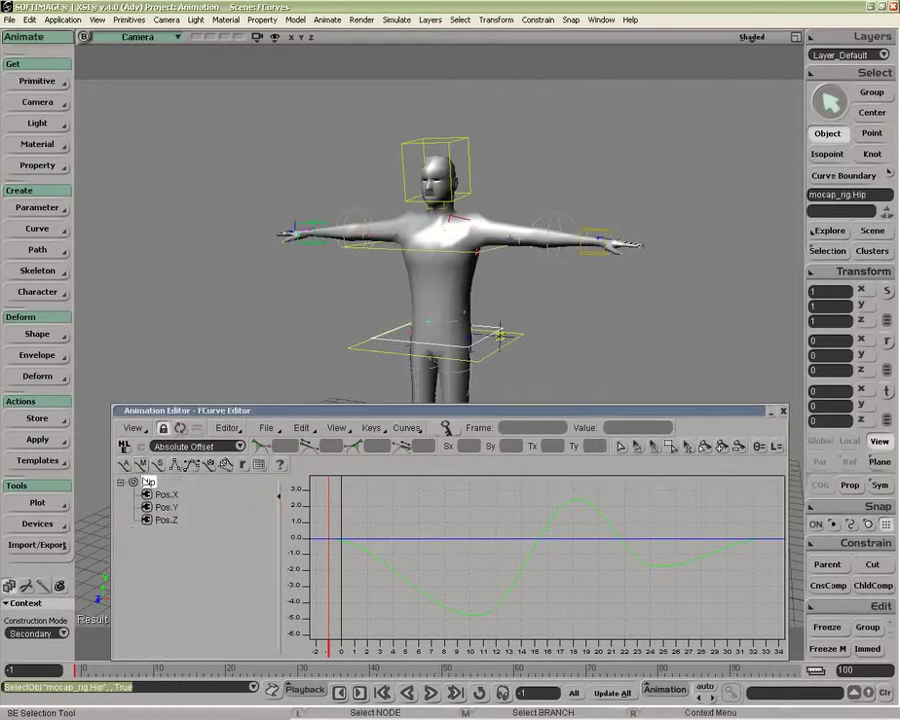
# Step: Enable Parameter Values so channels read like Pos.X = 0.000, then browse the View menus
pyautogui.rightClick(160, 487)
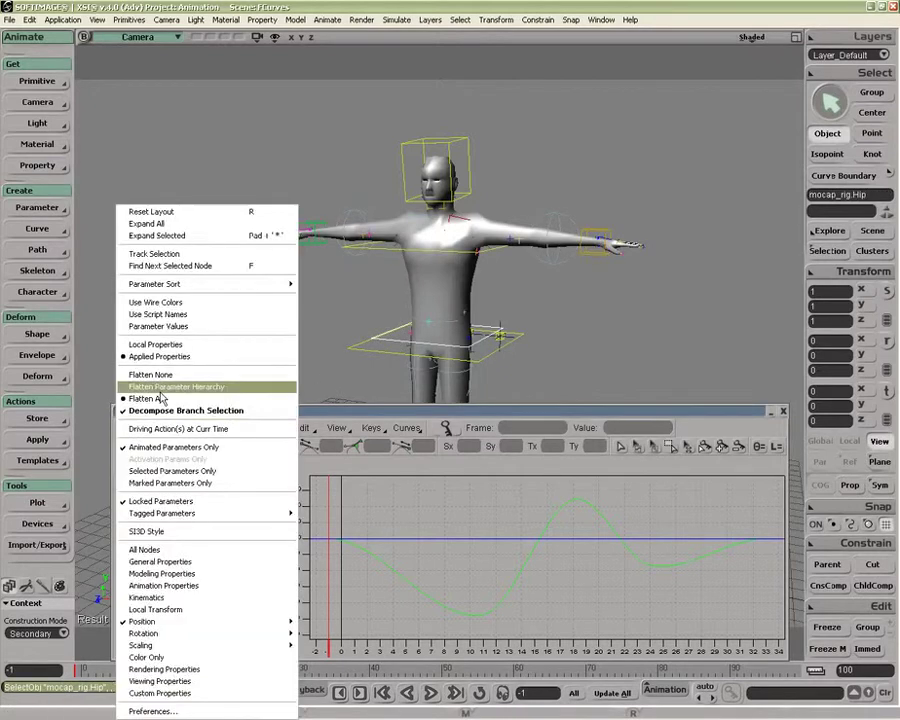
pyautogui.click(185, 328)
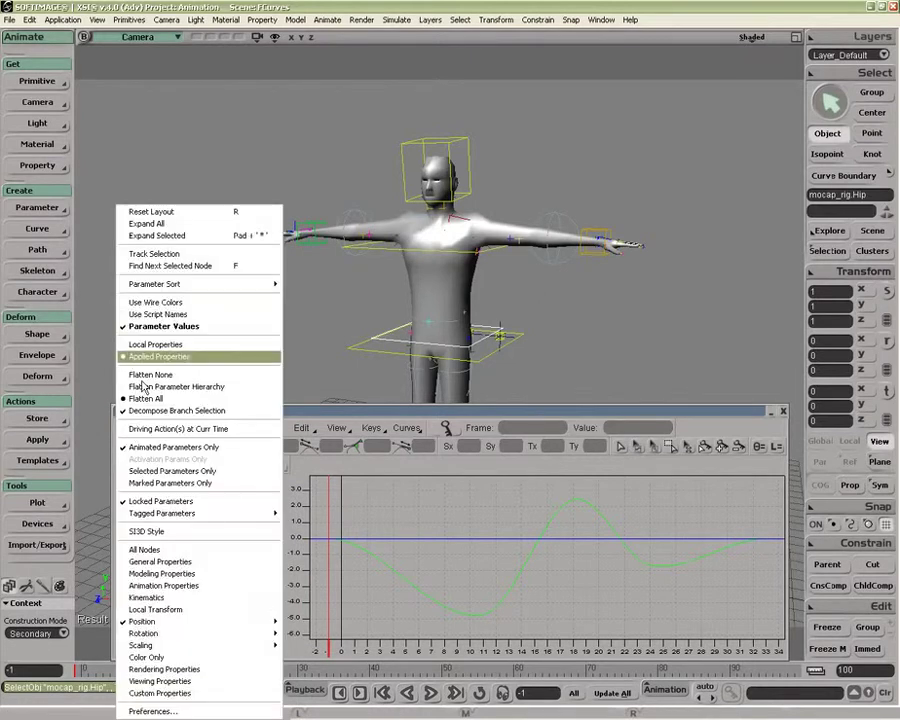
pyautogui.click(157, 357)
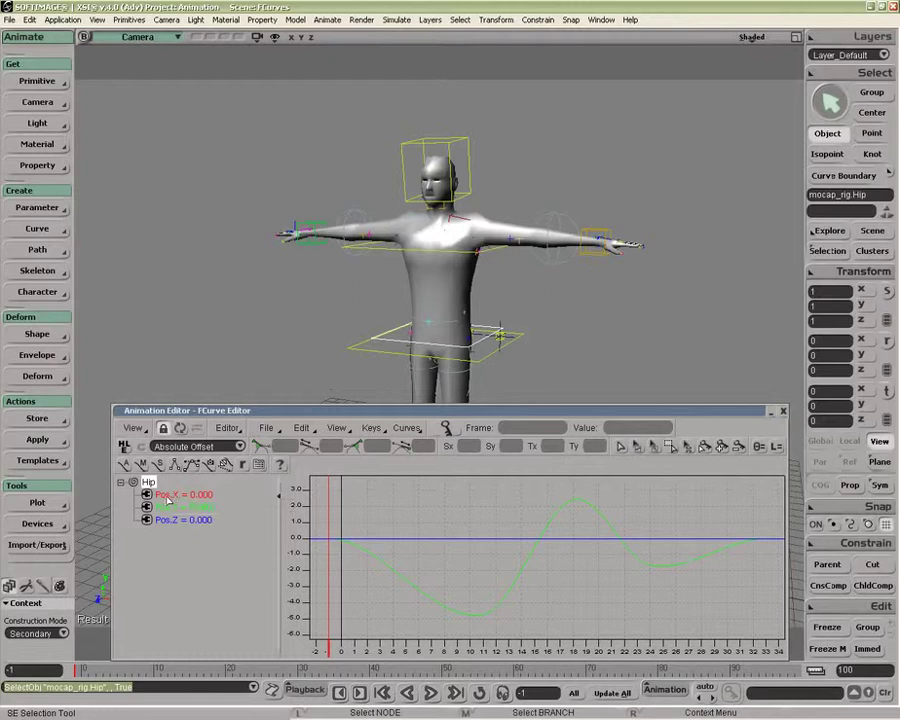
pyautogui.click(133, 427)
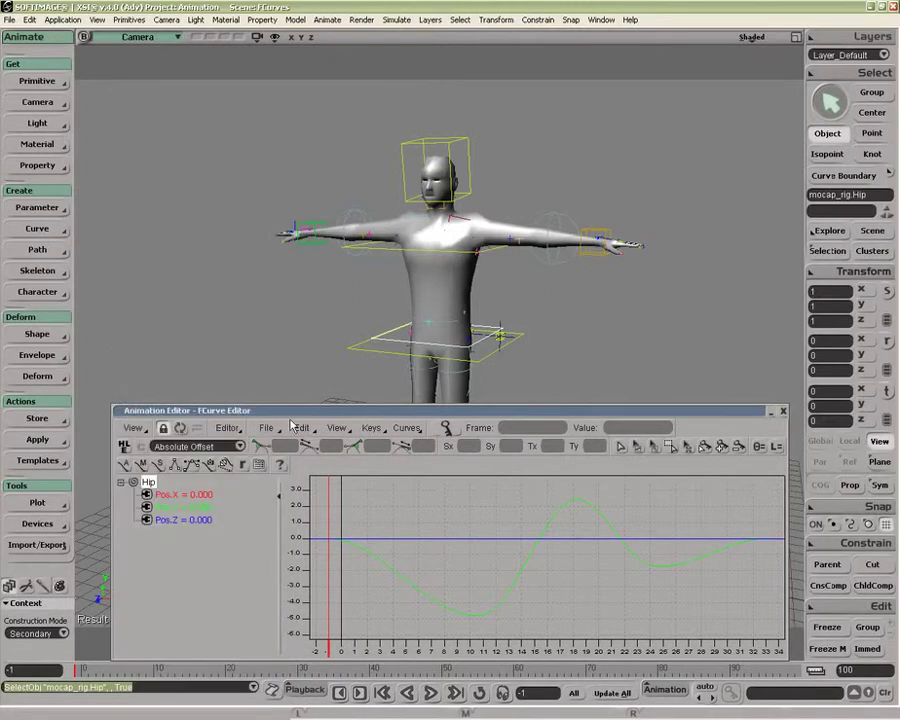
pyautogui.click(170, 488)
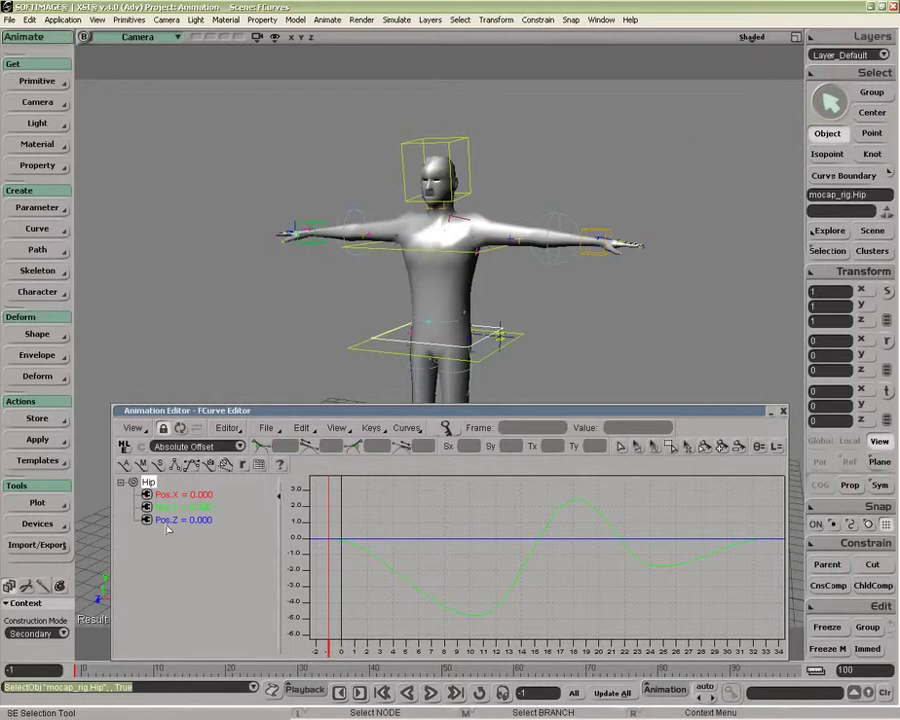
pyautogui.click(340, 428)
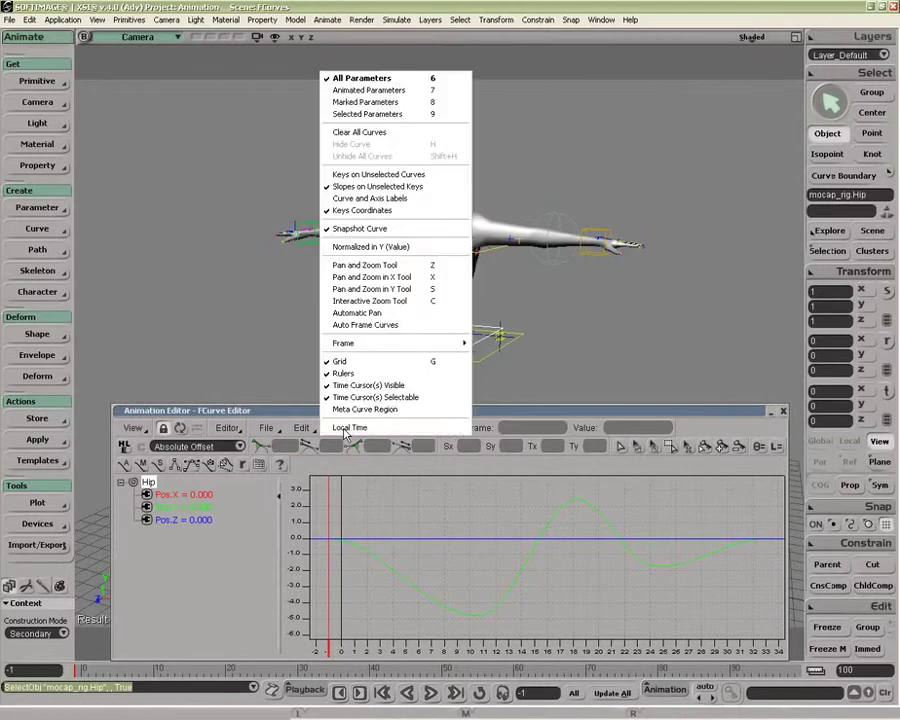
pyautogui.click(455, 535)
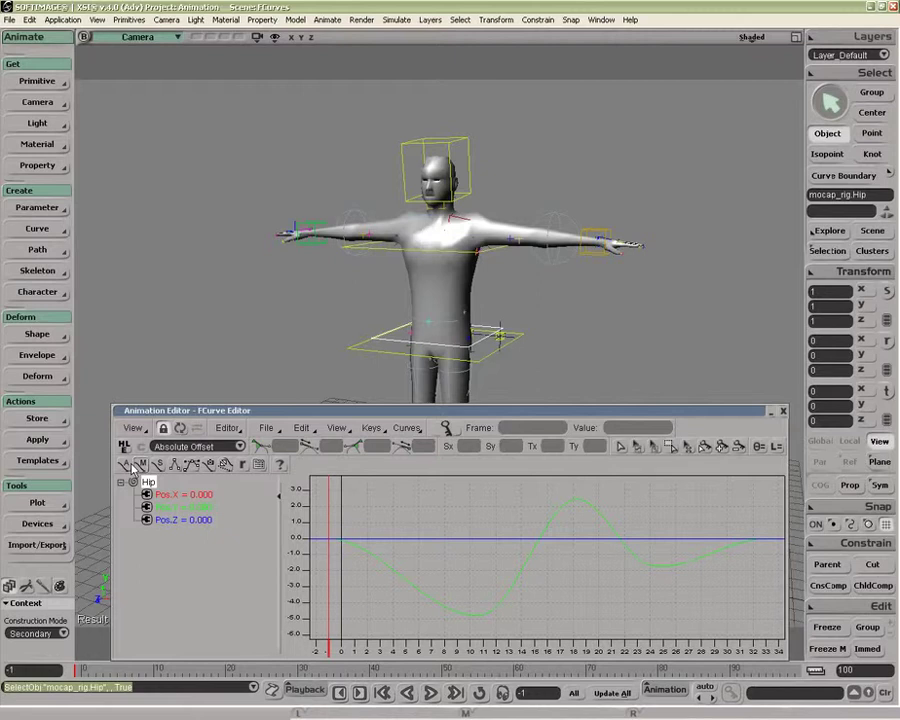
# Step: Browse the Keys and Curves menus and hide the slope keys and curve-editing toolbars
pyautogui.rightClick(348, 467)
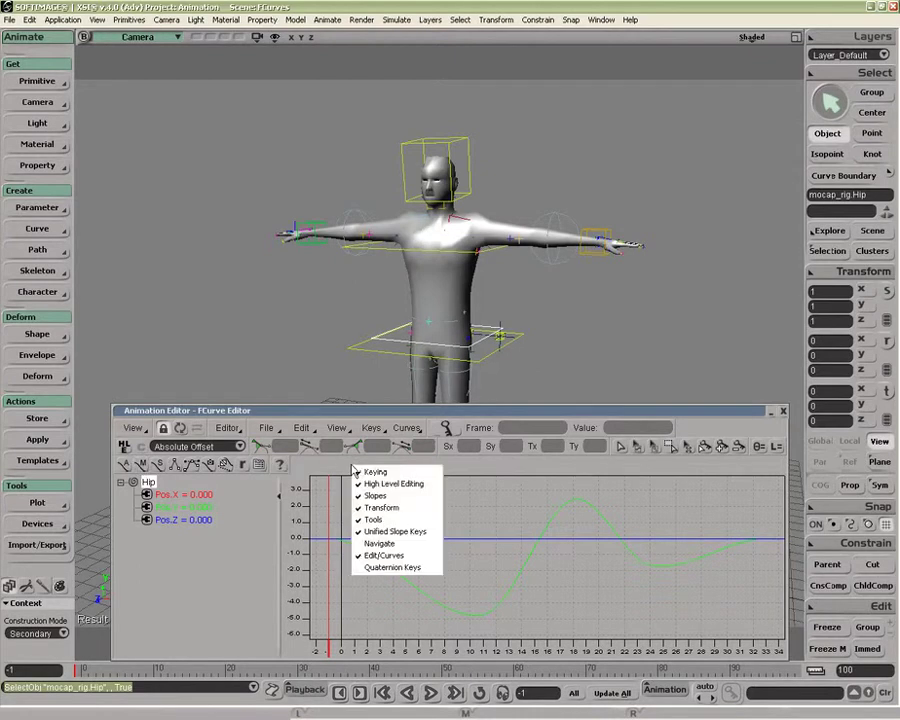
pyautogui.click(336, 429)
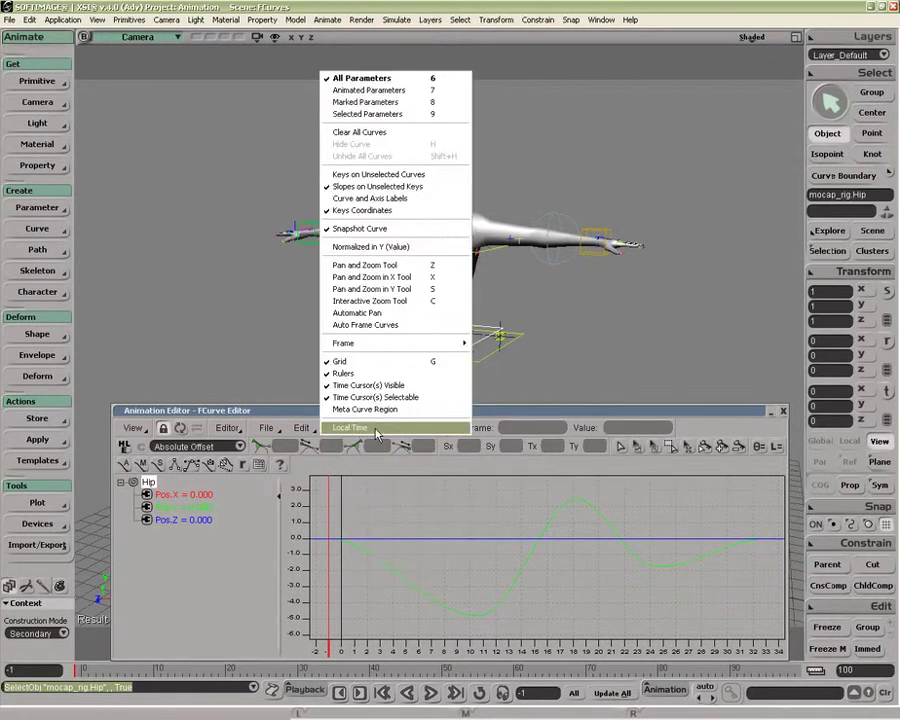
pyautogui.click(391, 470)
pyautogui.click(371, 428)
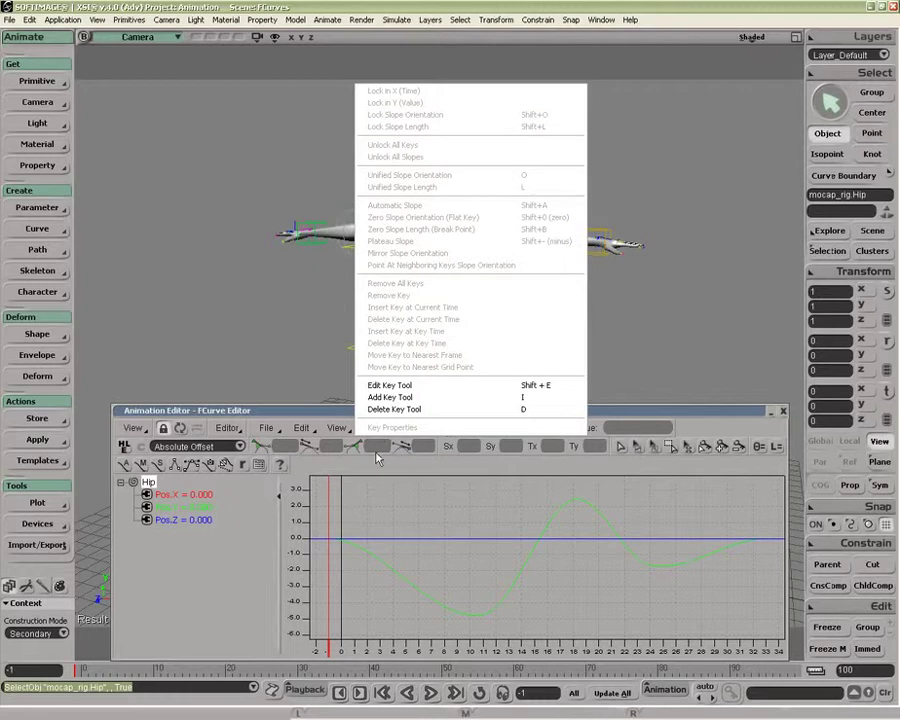
pyautogui.click(391, 446)
pyautogui.click(405, 428)
pyautogui.click(400, 430)
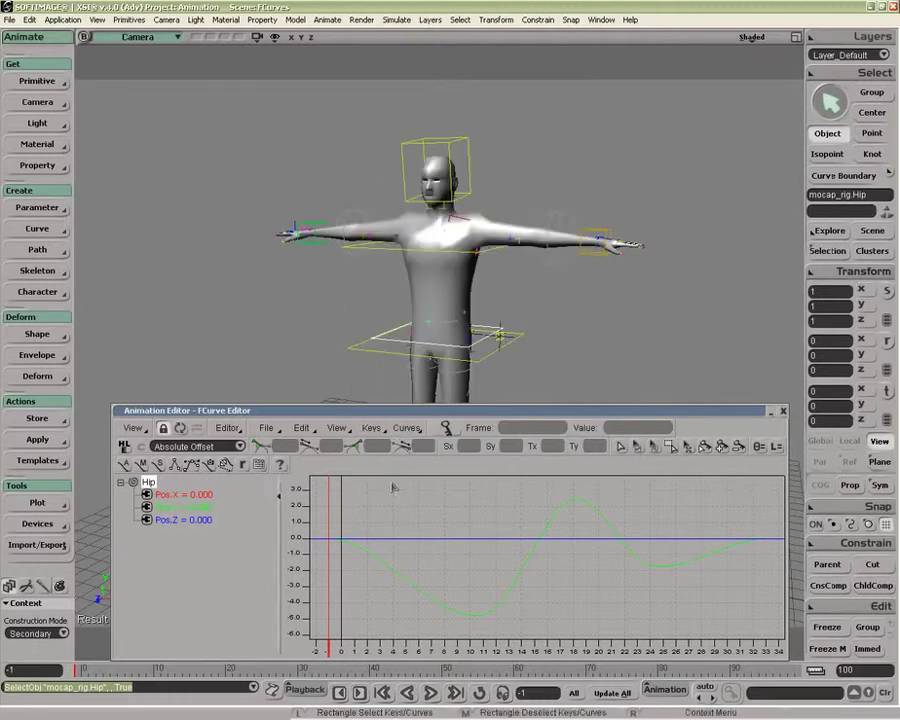
pyautogui.rightClick(391, 470)
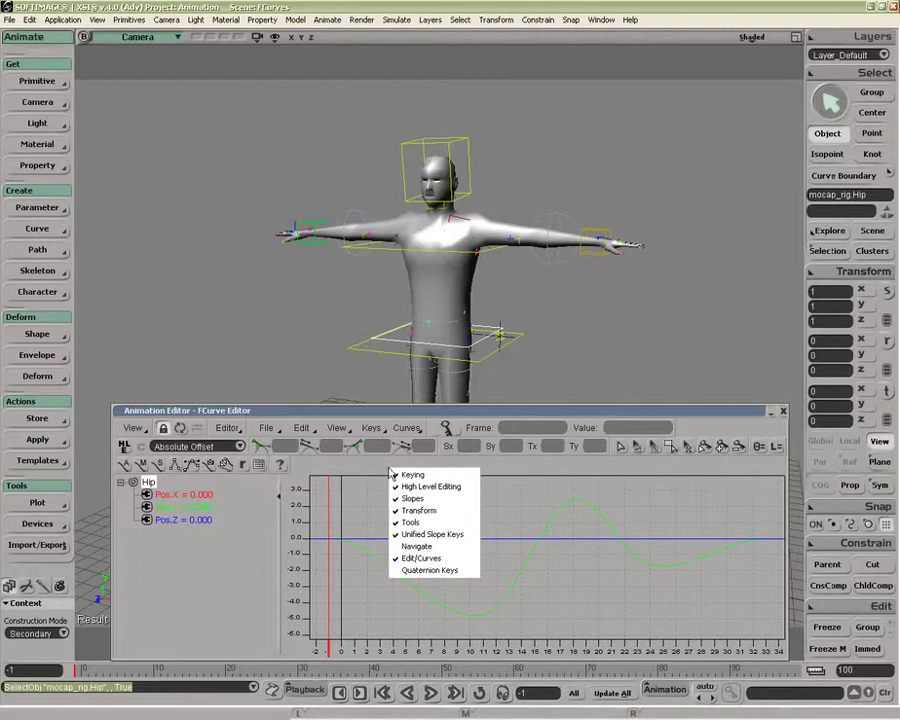
pyautogui.click(418, 534)
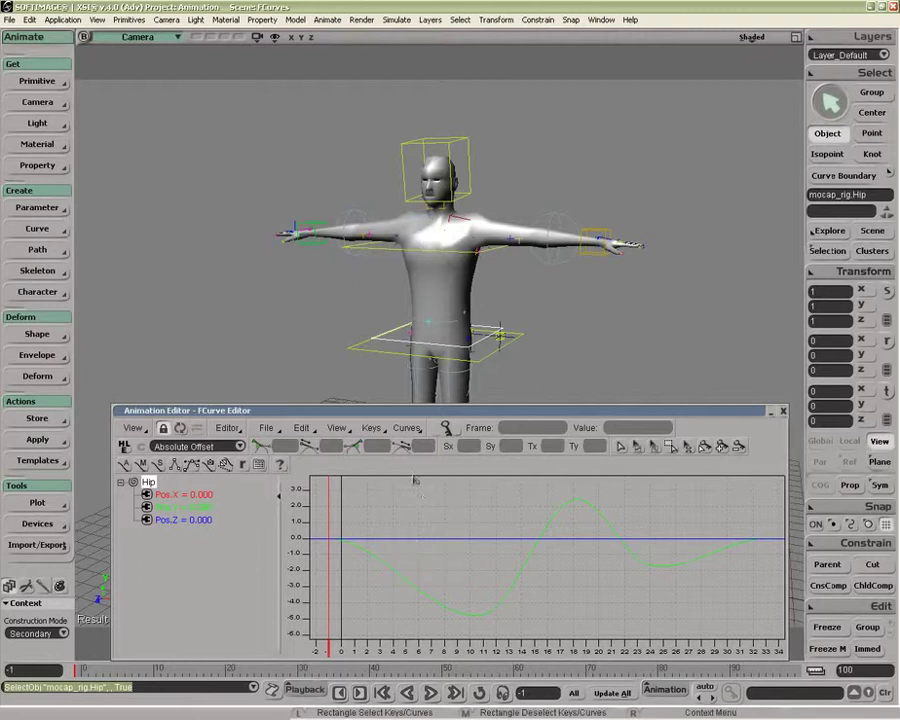
pyautogui.rightClick(468, 466)
pyautogui.click(500, 612)
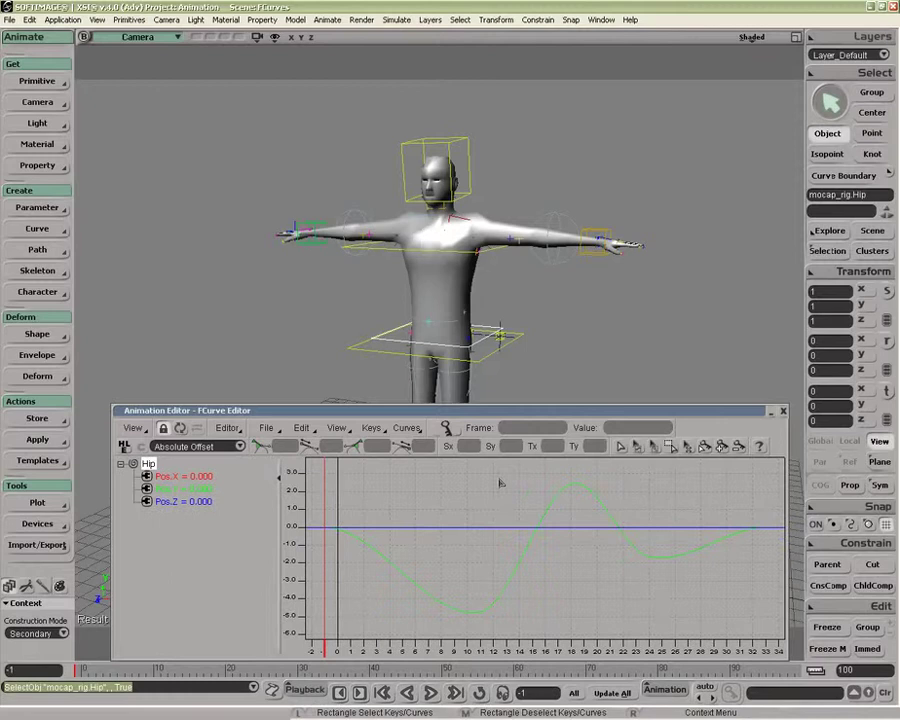
# Step: Re-enable the Tools toolbar and box-select the three Hip position curves to show their keys
pyautogui.rightClick(692, 422)
pyautogui.click(718, 481)
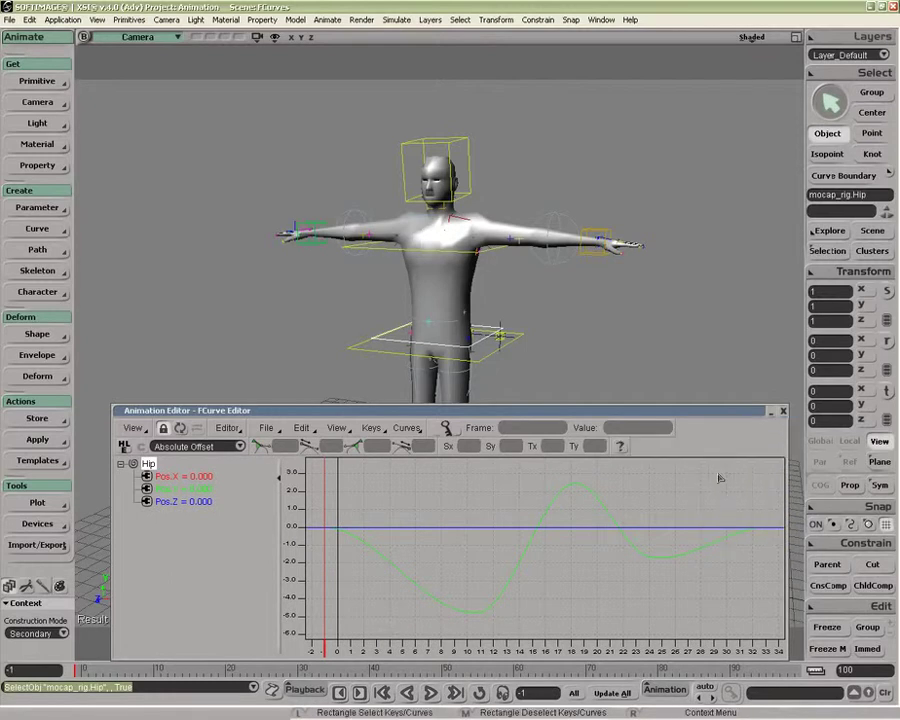
pyautogui.rightClick(712, 450)
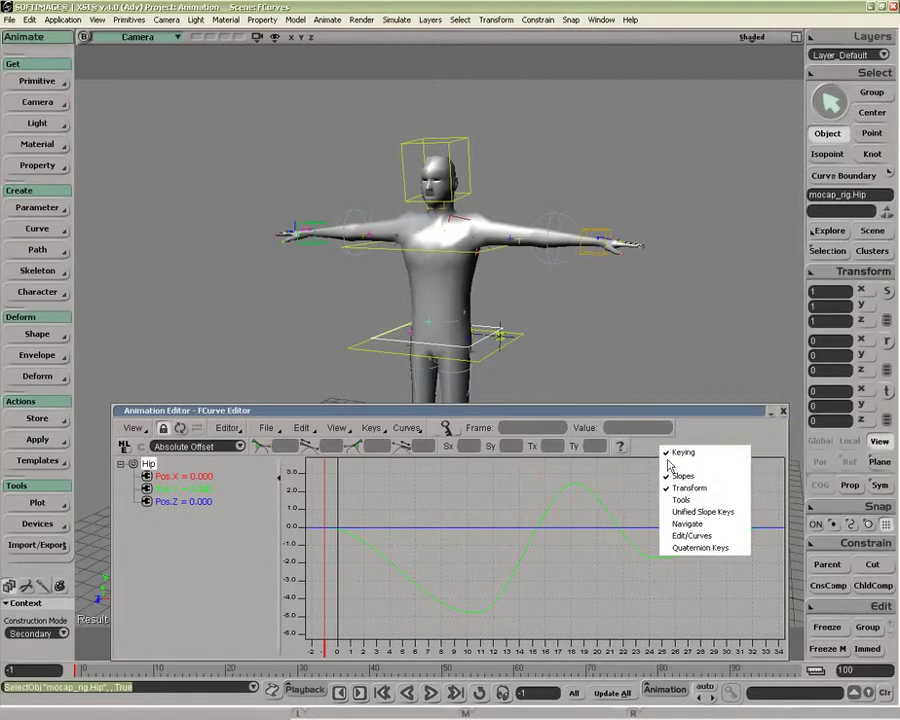
pyautogui.click(745, 499)
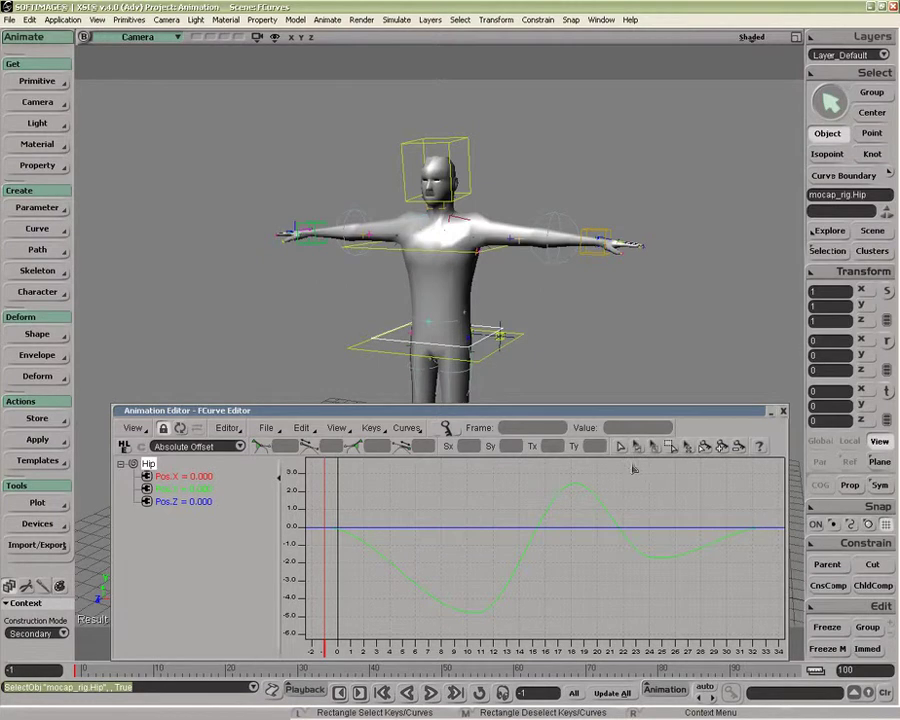
pyautogui.moveTo(516, 482); pyautogui.dragTo(572, 561)
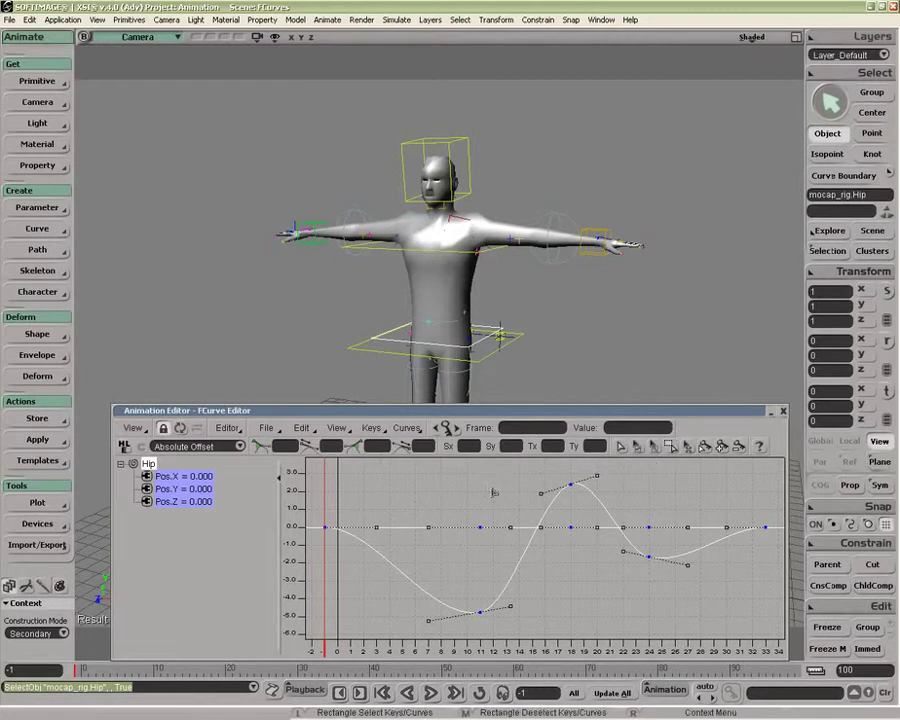
# Step: Move the peak key from frame 18 to frame 19, keeping its 2.4171 value
pyautogui.moveTo(499, 471); pyautogui.dragTo(590, 505)
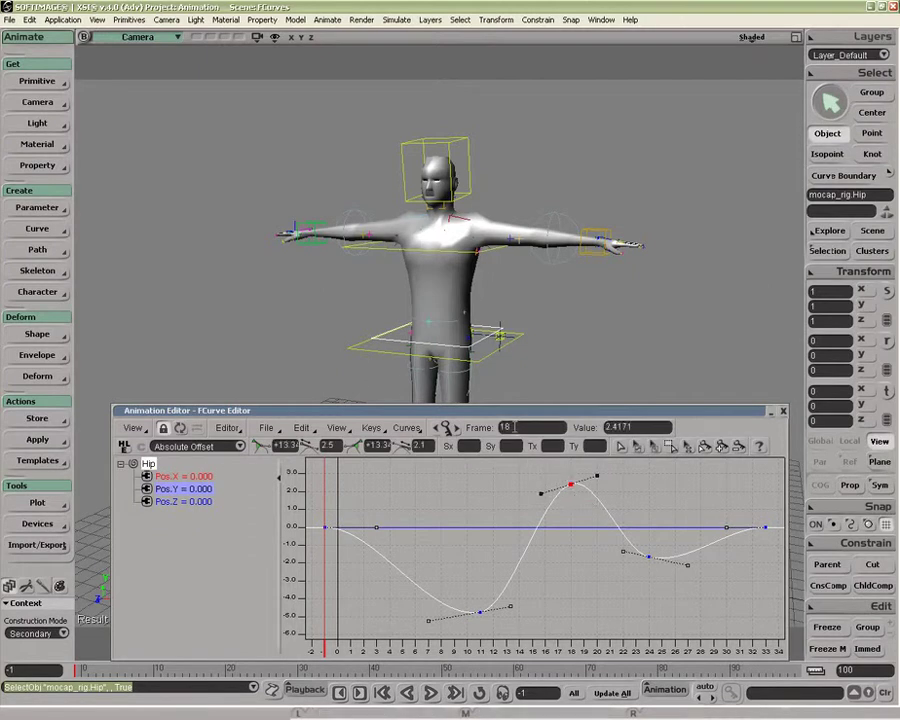
pyautogui.click(636, 428)
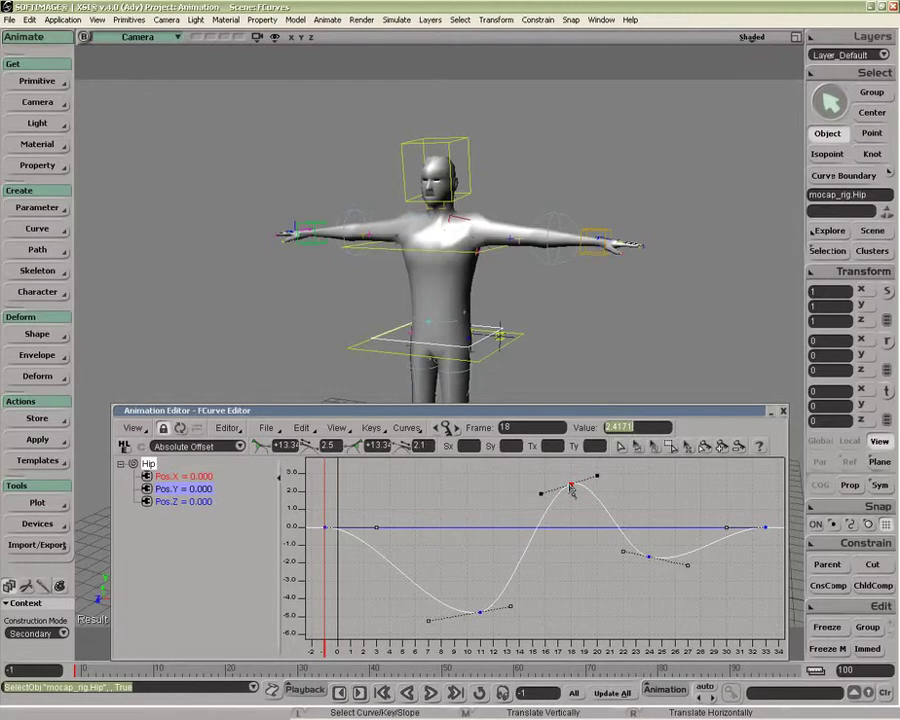
pyautogui.click(377, 445)
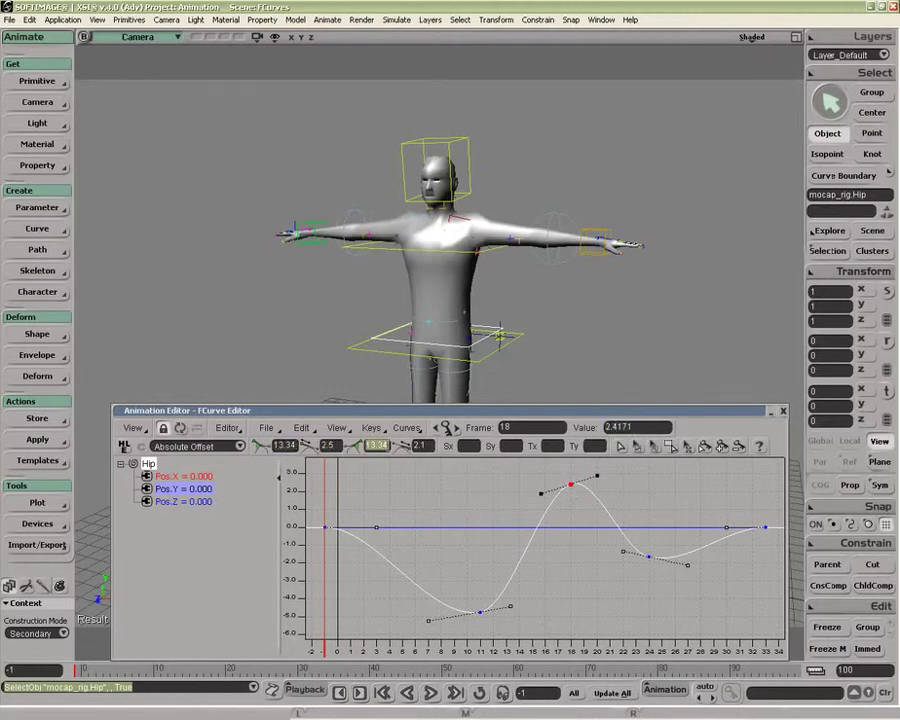
pyautogui.press('Tab')
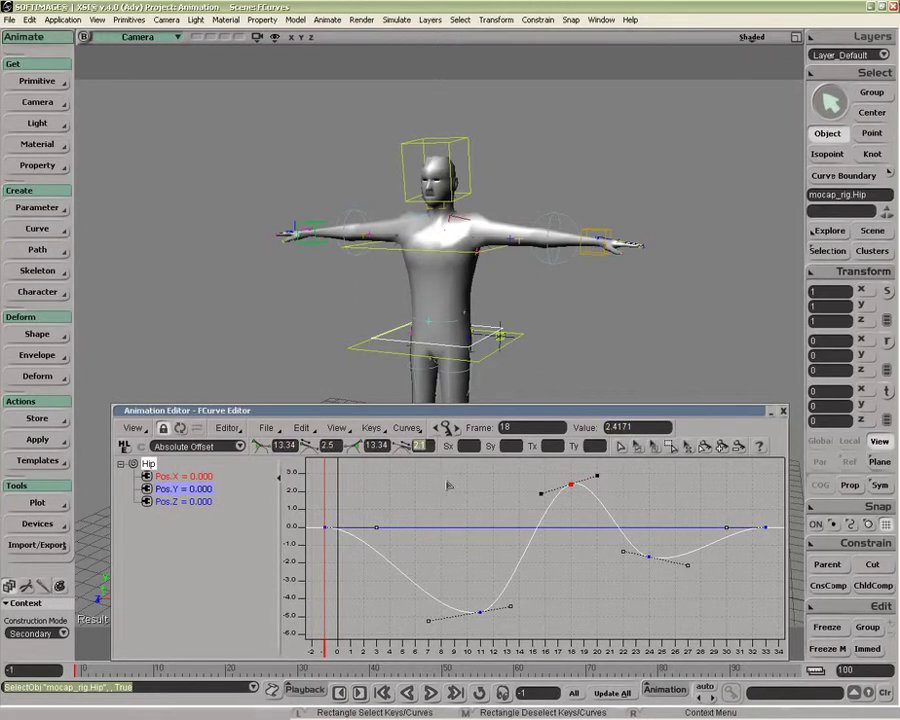
pyautogui.hotkey('ctrl', 'z')
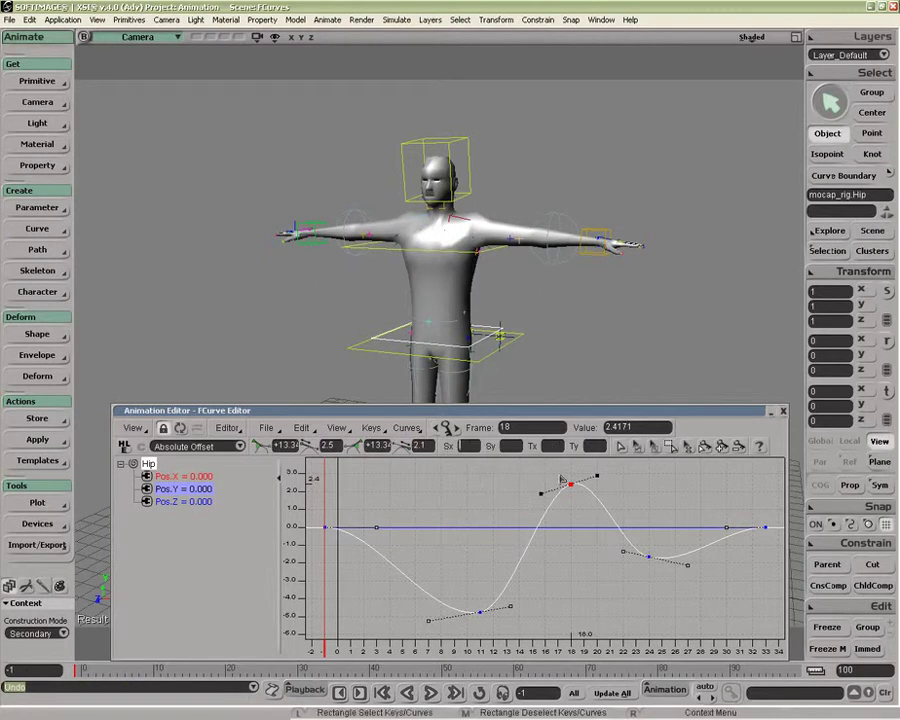
pyautogui.moveTo(556, 473); pyautogui.dragTo(666, 585)
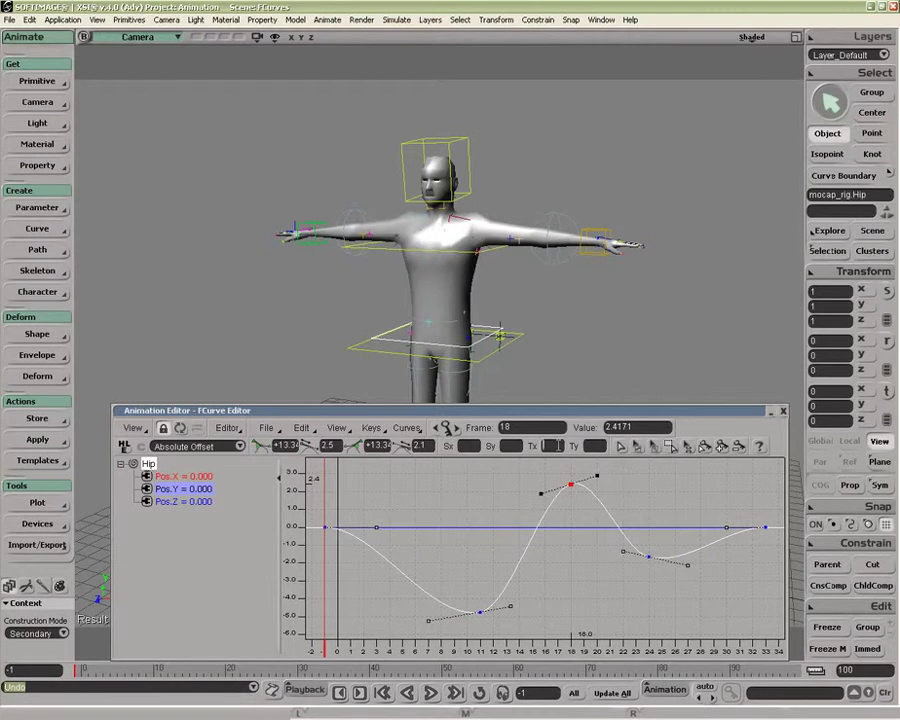
pyautogui.press('Return')
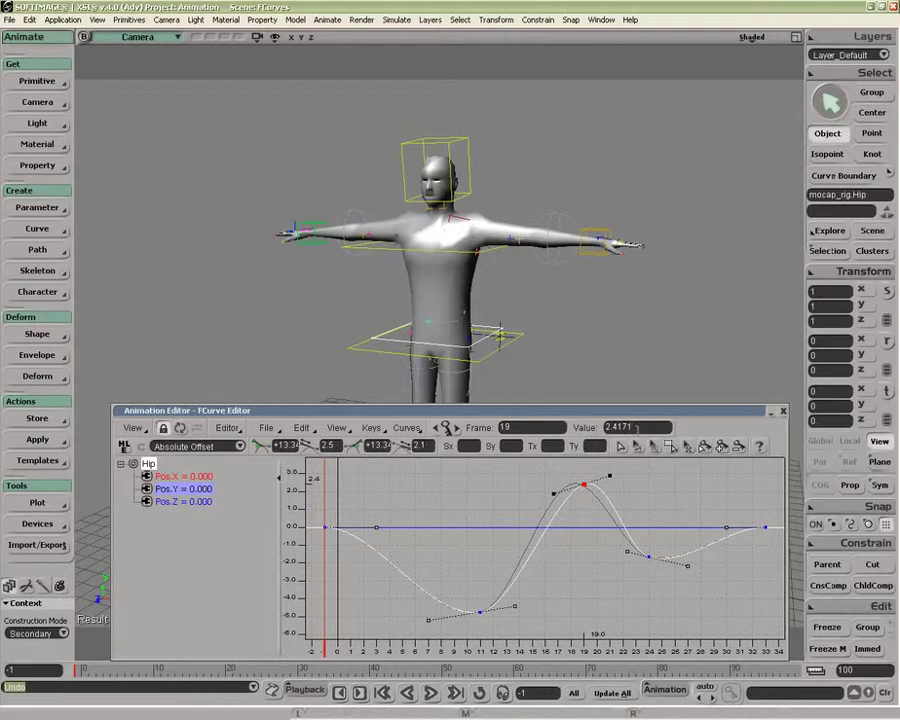
# Step: Raise the frame-19 peak key's value by +1, from 2.4171 to 3.4171
pyautogui.click(634, 427)
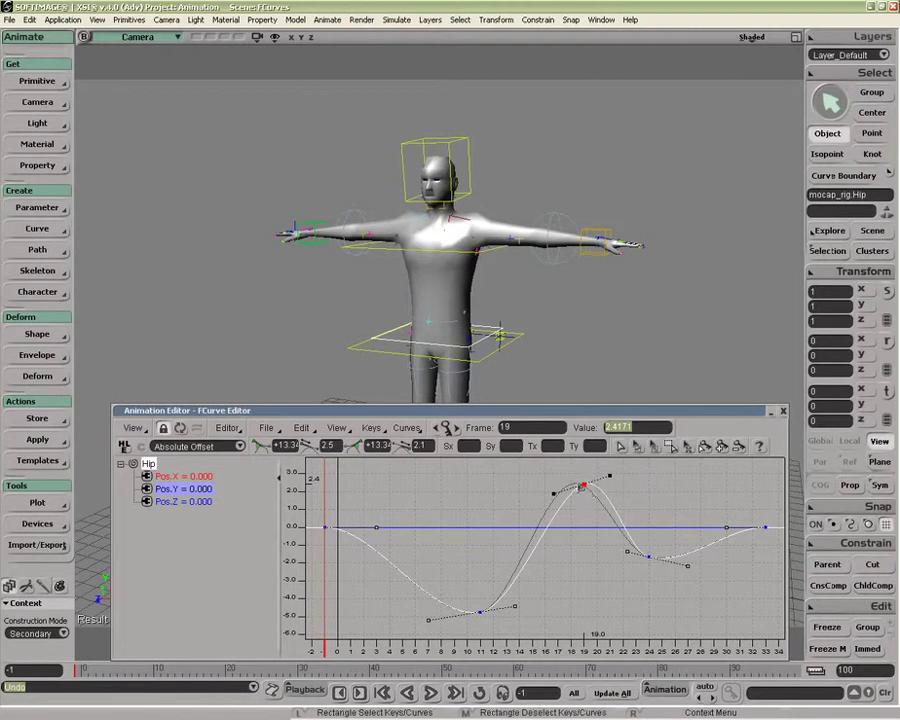
pyautogui.click(641, 427)
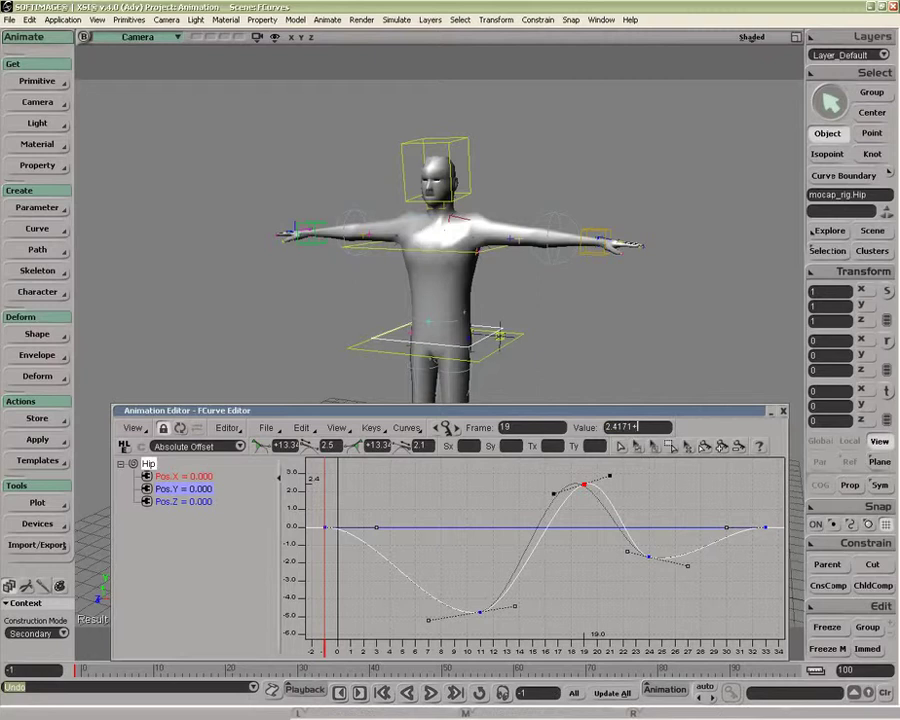
pyautogui.write('+1')
pyautogui.press('Return')
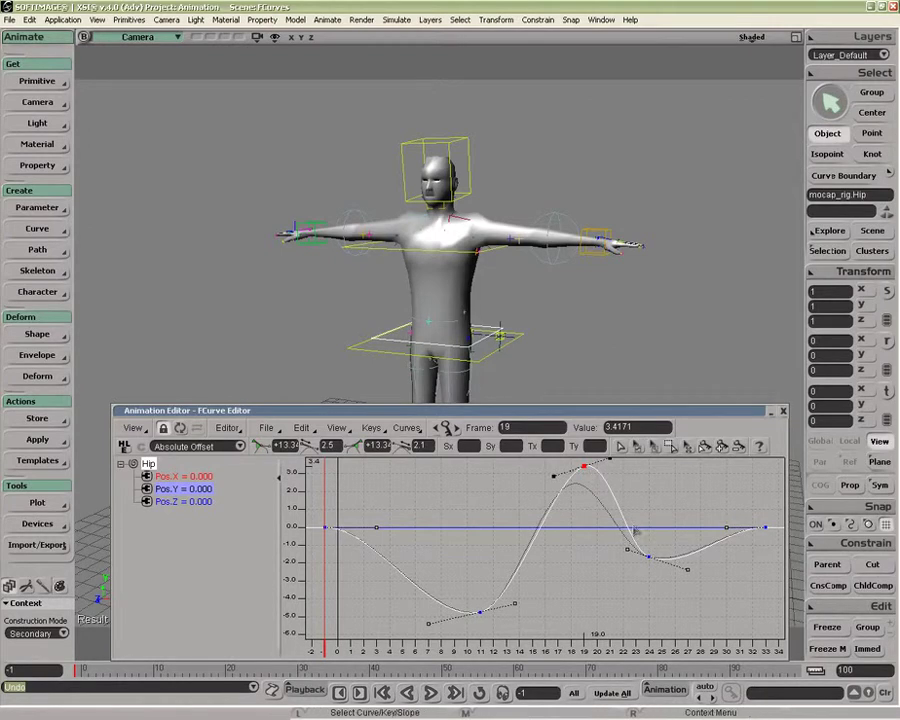
# Step: Lift the keys at frames 19 and 24 higher, then set the frame-19 key back to 3.4171
pyautogui.moveTo(568, 461); pyautogui.dragTo(668, 598)
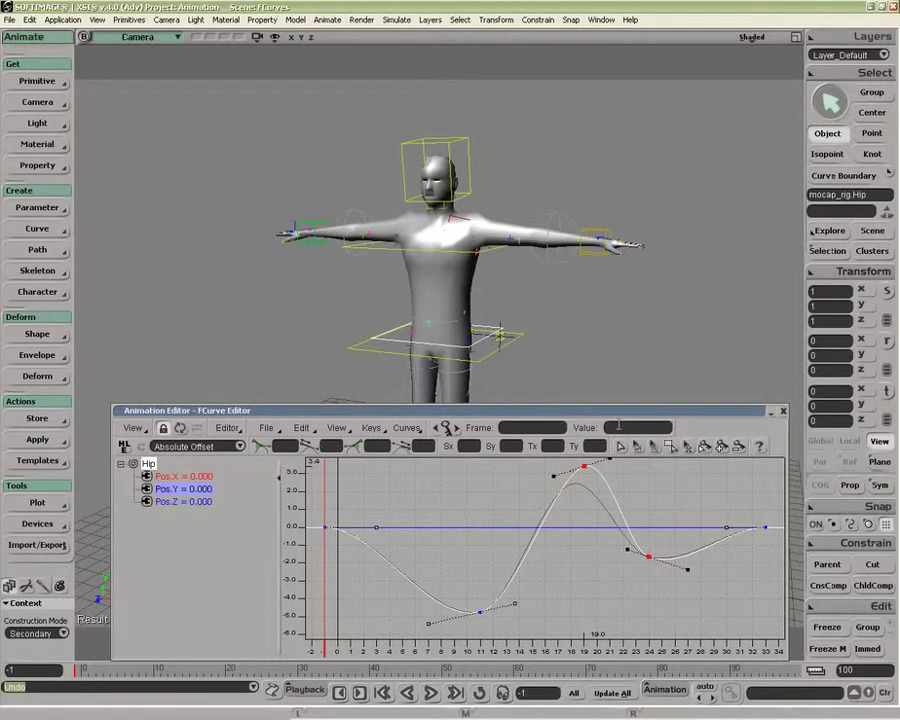
pyautogui.moveTo(648, 556); pyautogui.dragTo(648, 539)
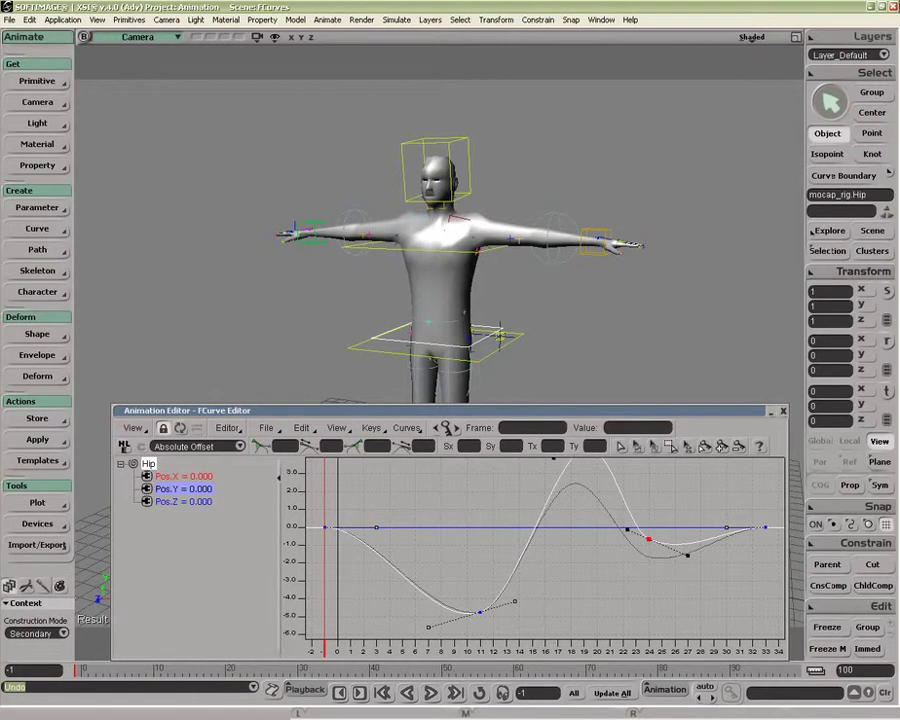
pyautogui.moveTo(627, 518); pyautogui.dragTo(668, 558)
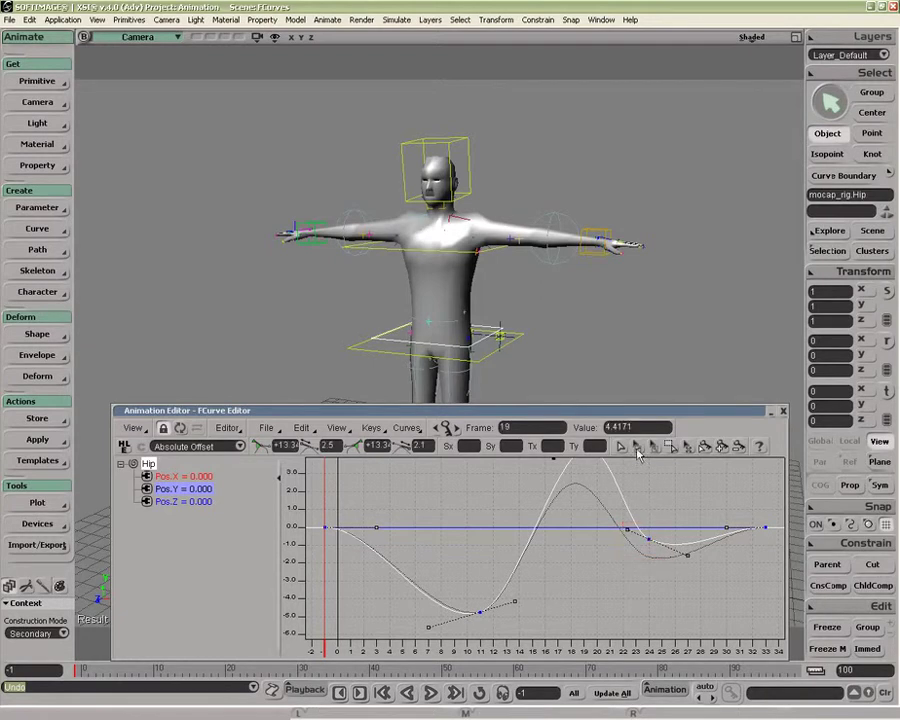
pyautogui.click(643, 427)
pyautogui.press('Return')
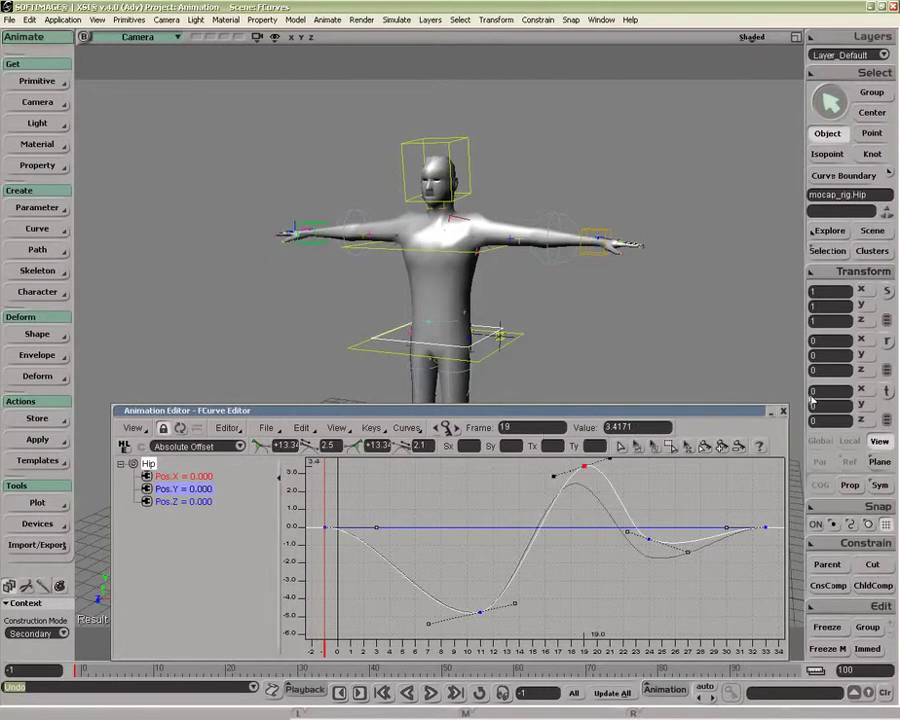
pyautogui.click(527, 492)
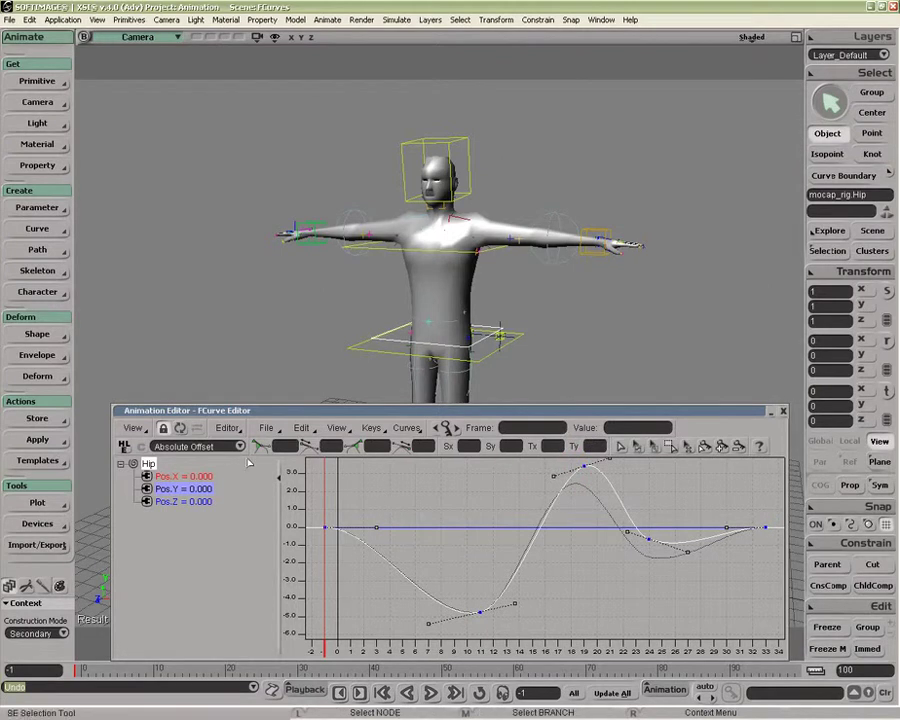
# Step: Show the navigation and curve-editing toolbar rows in the FCurve Editor
pyautogui.rightClick(699, 432)
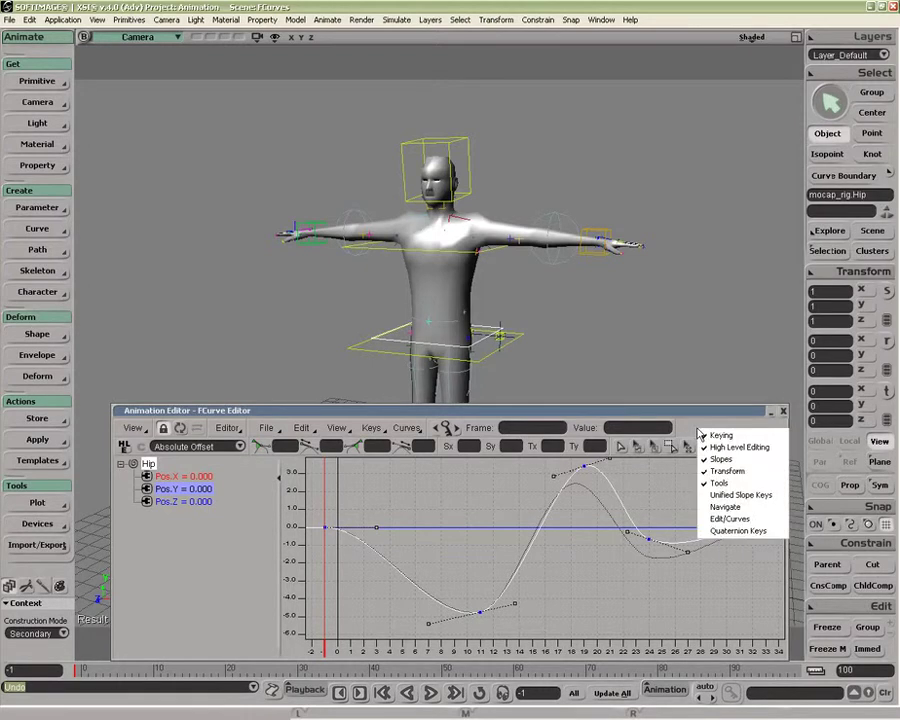
pyautogui.click(722, 507)
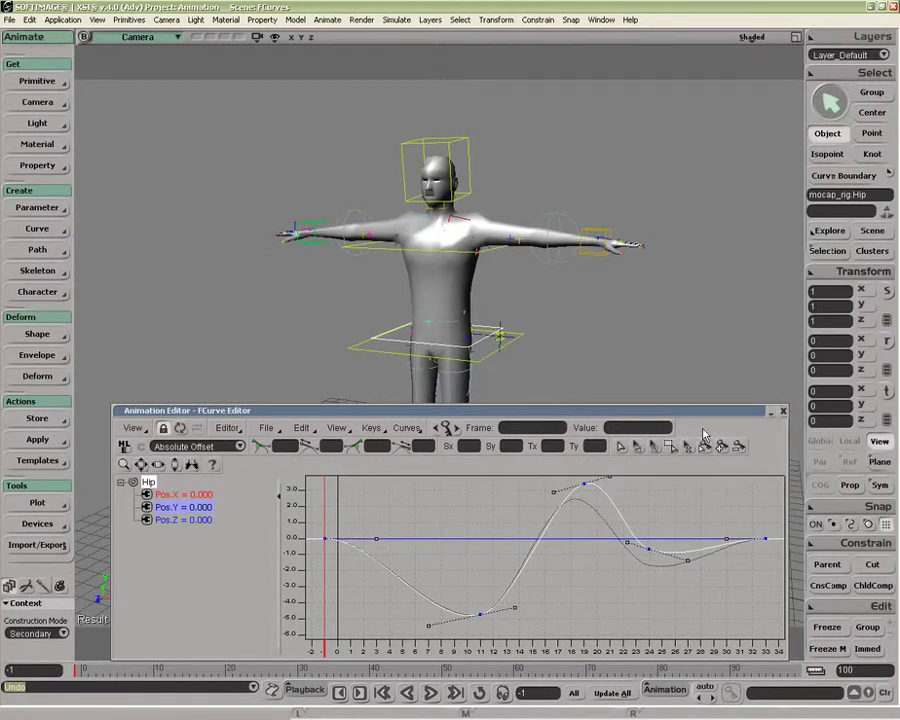
pyautogui.rightClick(704, 435)
pyautogui.click(725, 530)
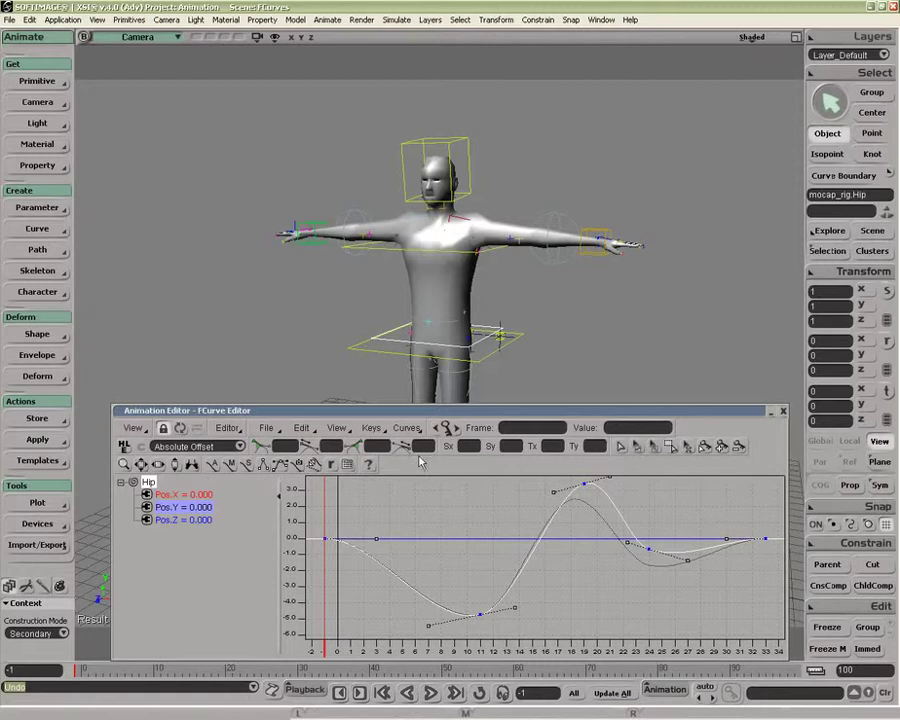
# Step: Browse the FCurve Editor preference pages: display, keys, curve processing, paste and audio, then close them
pyautogui.click(347, 464)
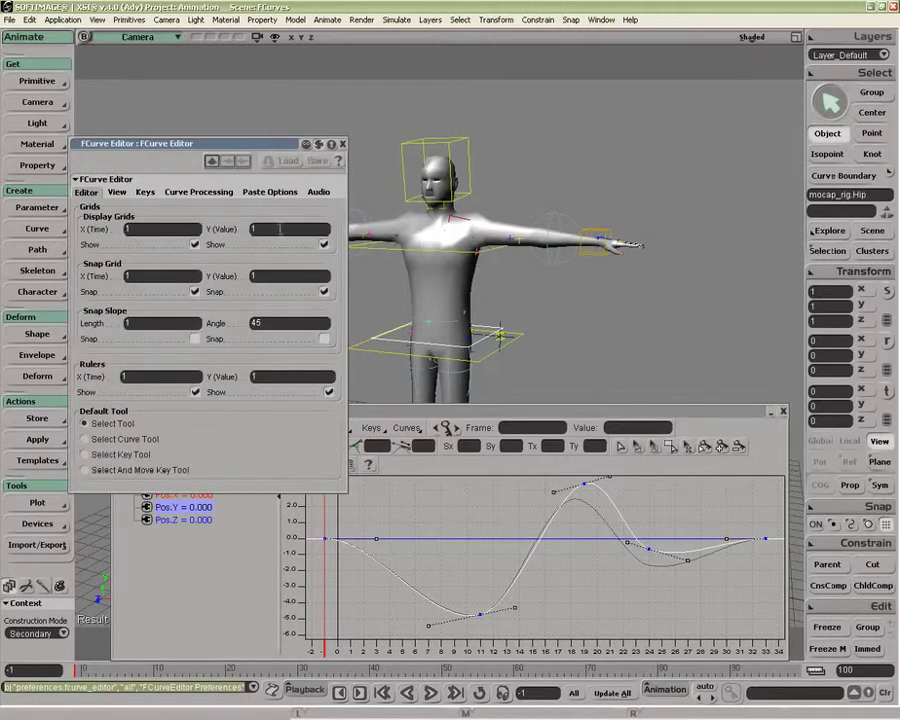
pyautogui.moveTo(278, 144); pyautogui.dragTo(293, 136)
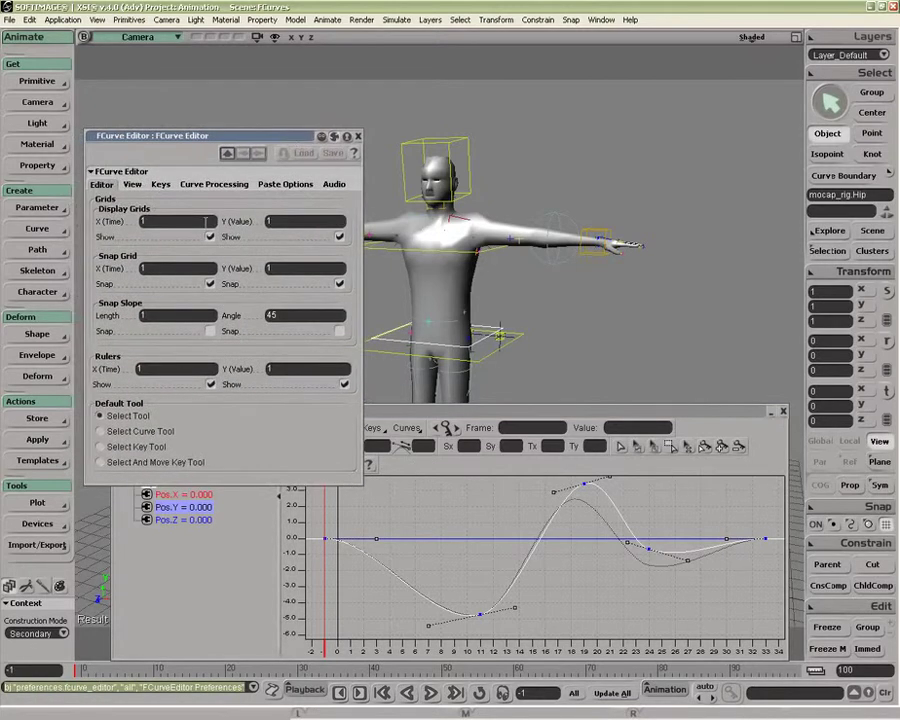
pyautogui.click(133, 188)
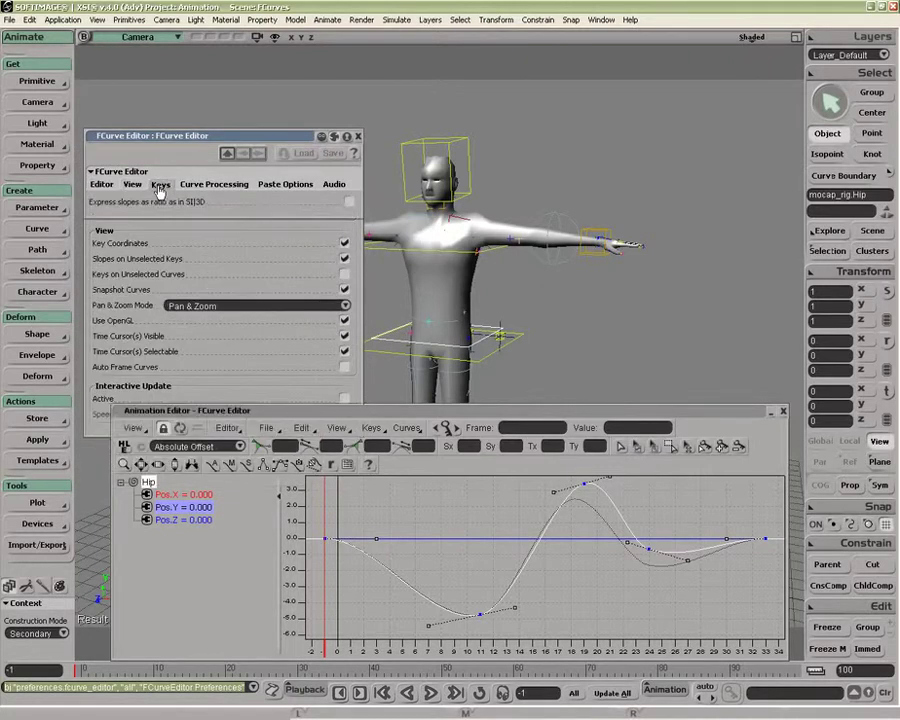
pyautogui.click(160, 185)
pyautogui.click(230, 185)
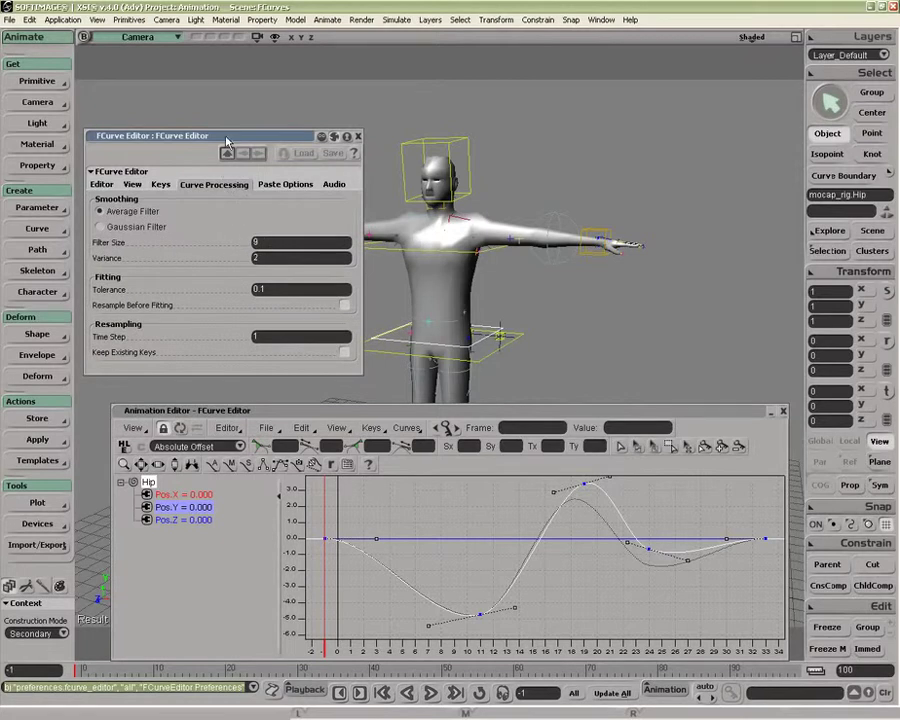
pyautogui.moveTo(228, 136); pyautogui.dragTo(222, 103)
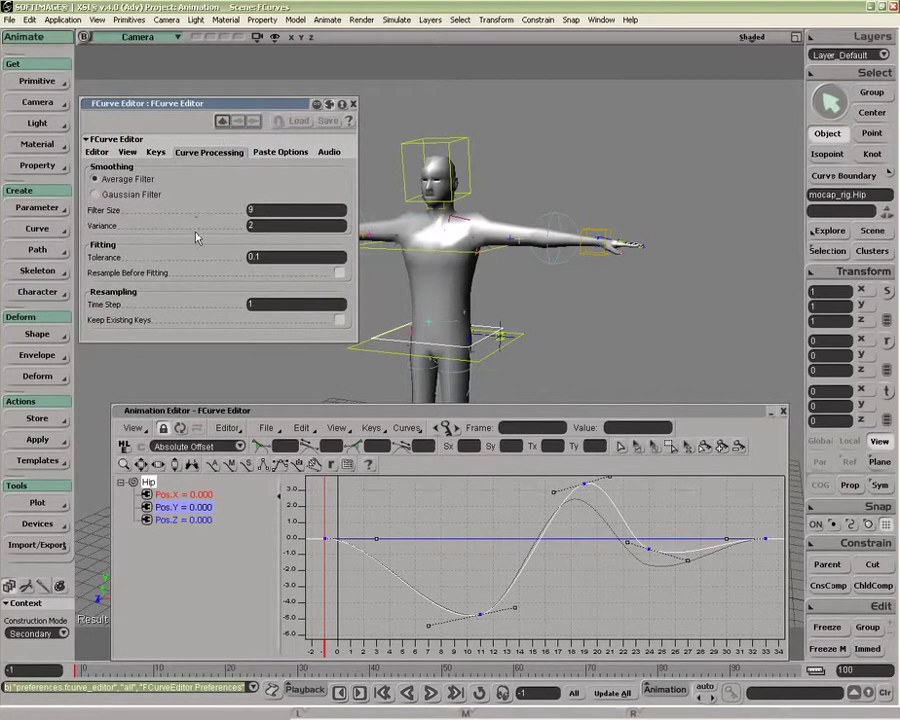
pyautogui.click(278, 153)
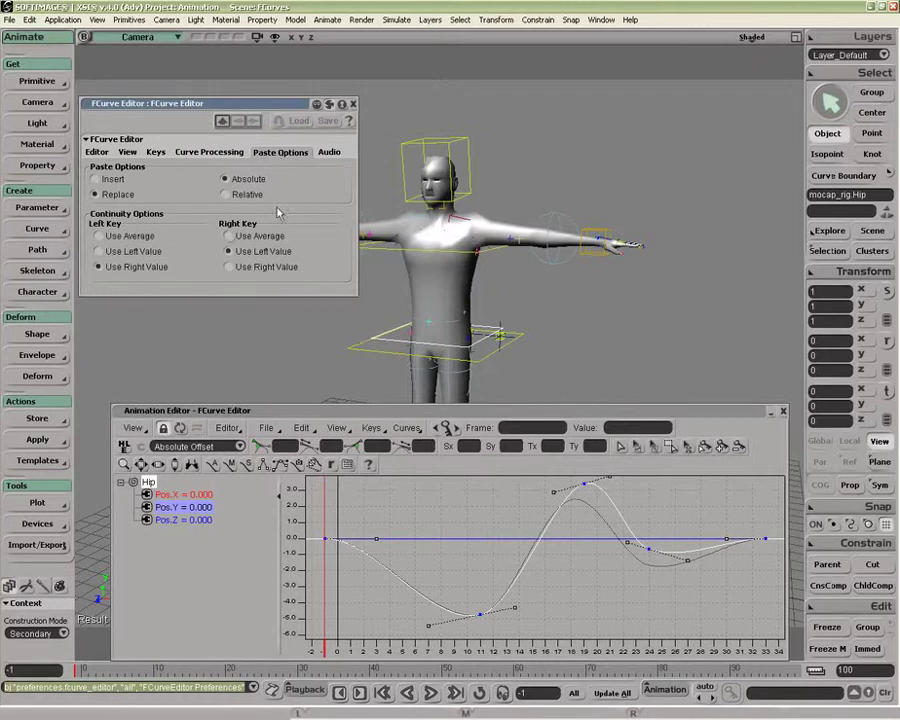
pyautogui.click(329, 155)
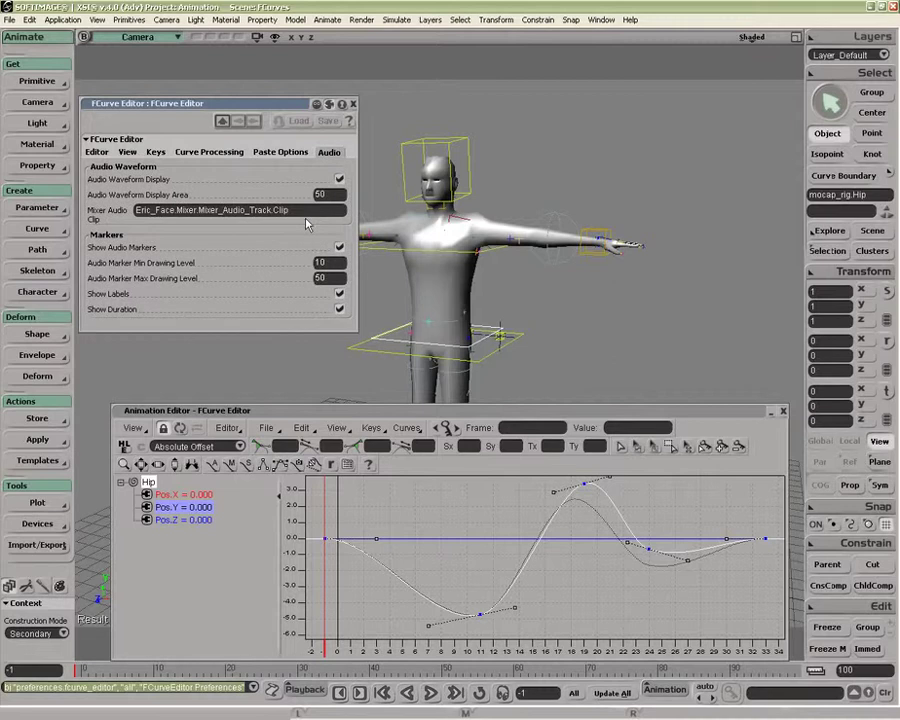
pyautogui.click(352, 104)
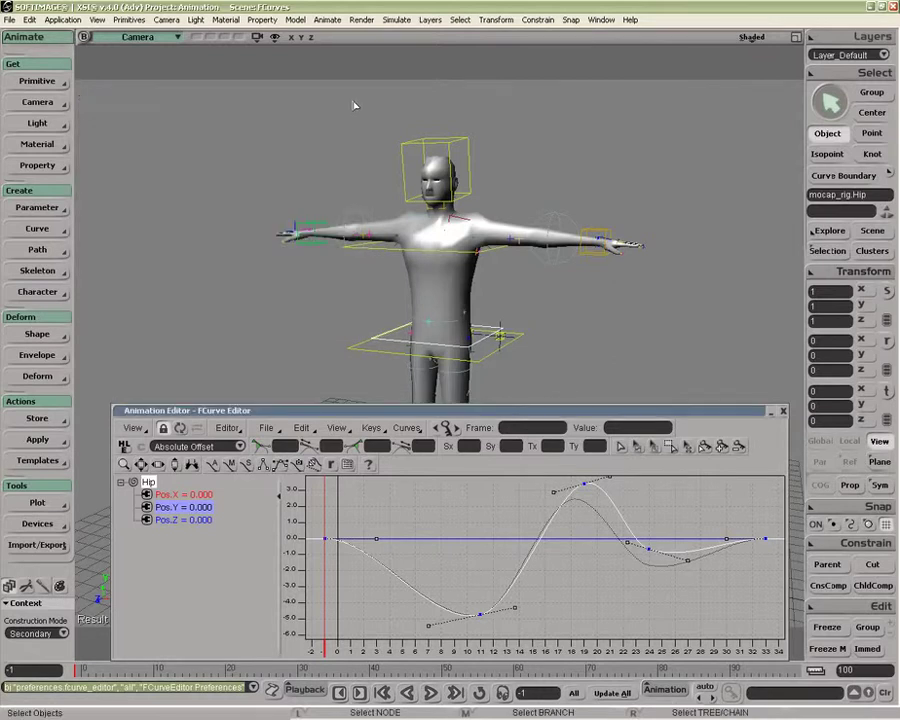
# Step: Reopen the preferences from File > Preferences and close the panel again
pyautogui.click(266, 427)
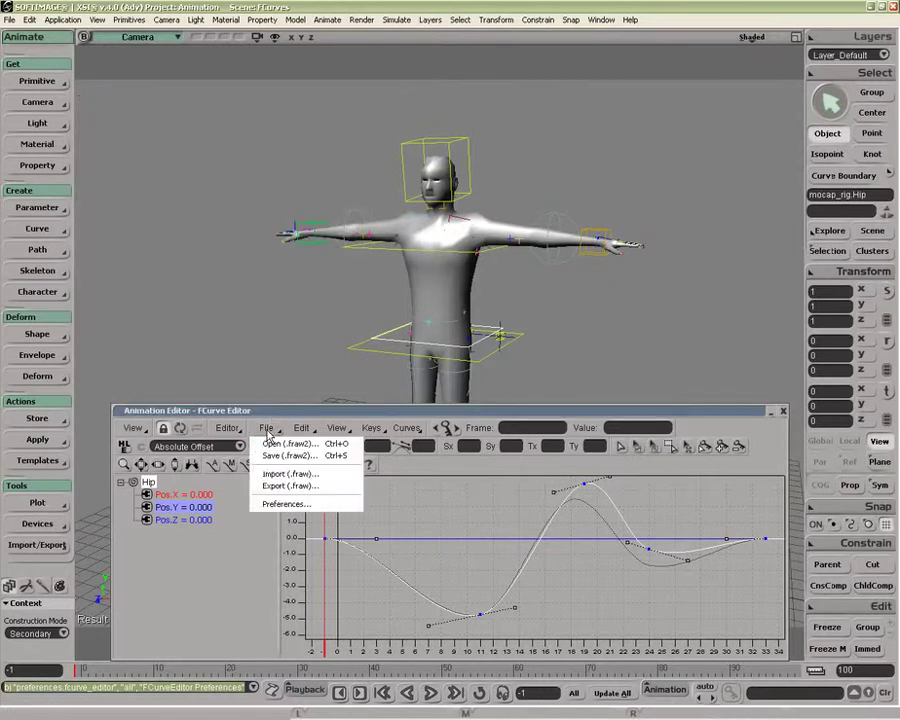
pyautogui.click(273, 505)
pyautogui.click(353, 106)
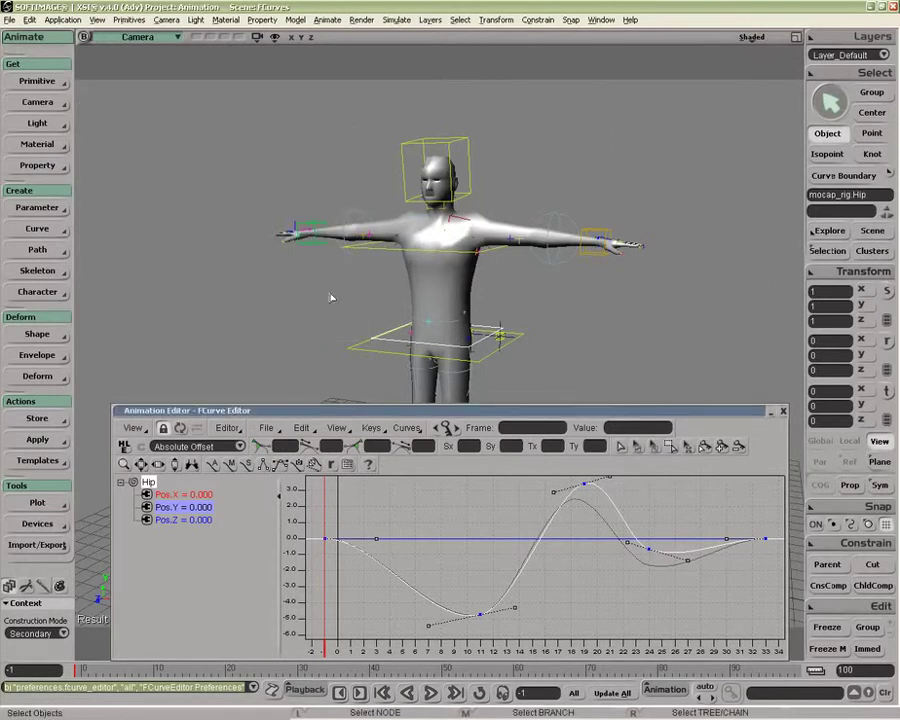
# Step: Load the run_hopover_preset_Clip curves through the Animation Mixer (Alt+0), then close the mixer and zoom out
pyautogui.hotkey('alt', '0')
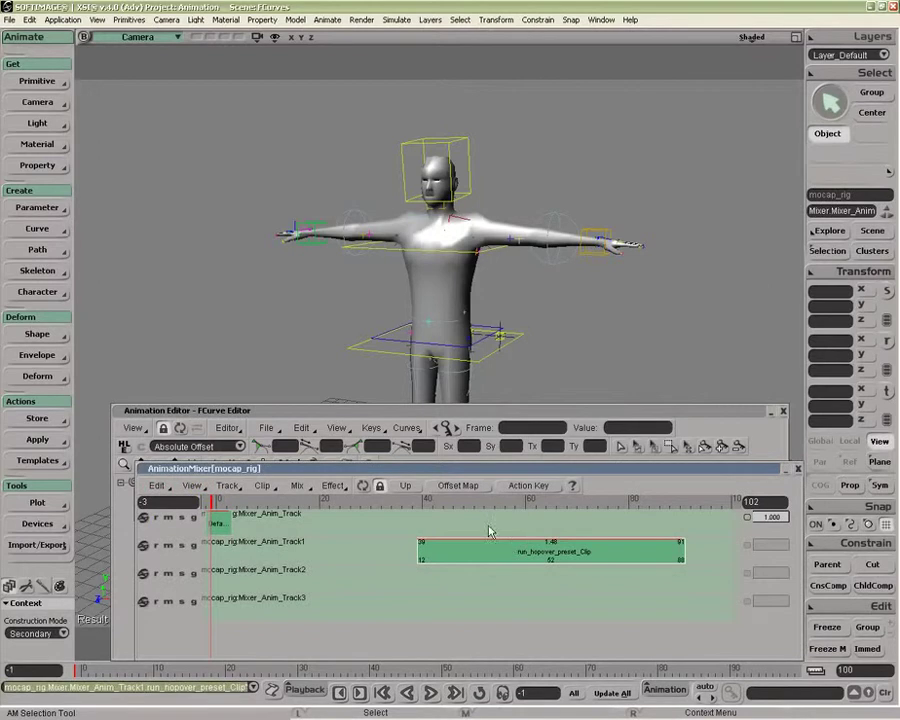
pyautogui.moveTo(300, 468); pyautogui.dragTo(183, 569)
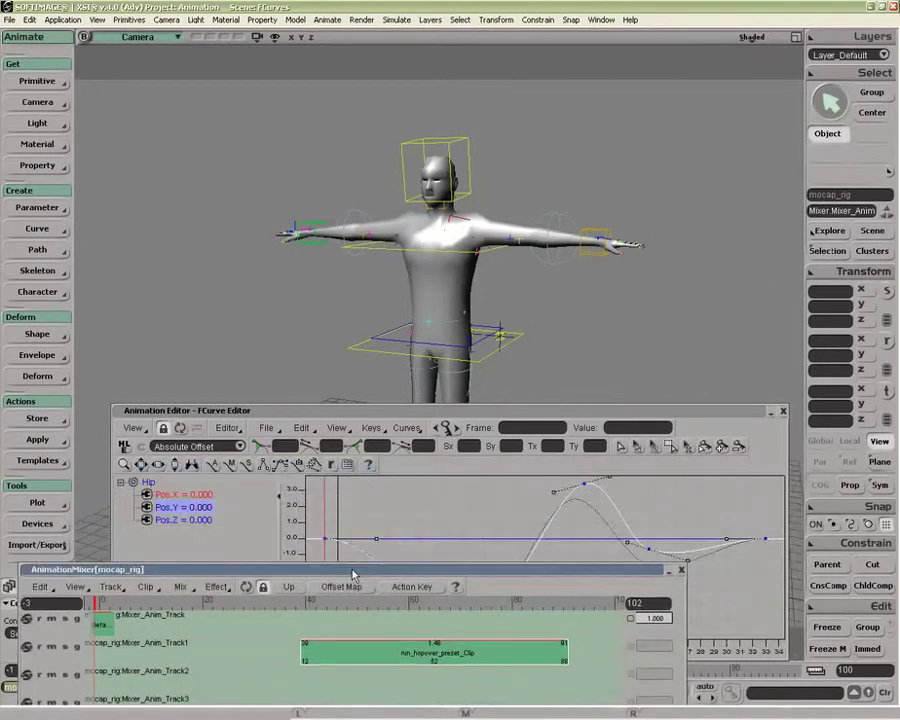
pyautogui.click(181, 430)
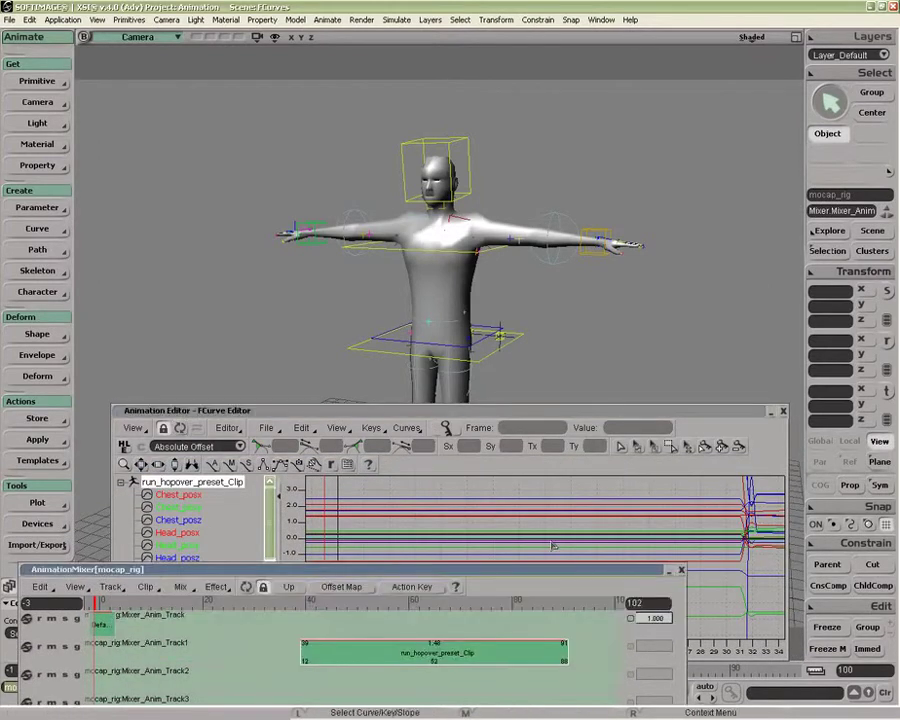
pyautogui.click(681, 570)
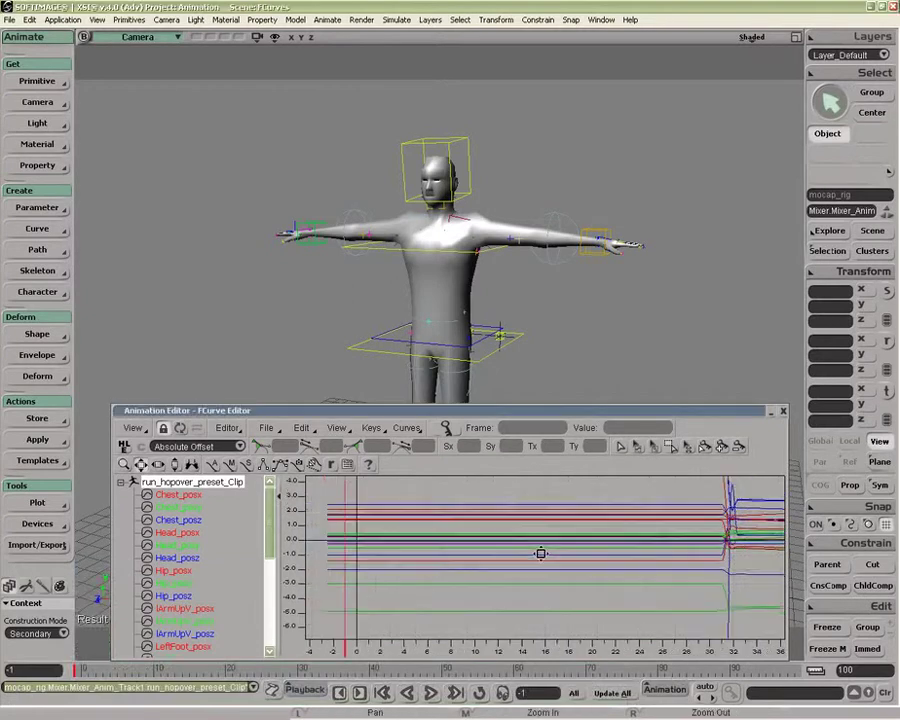
pyautogui.scroll(-6, 540, 553)
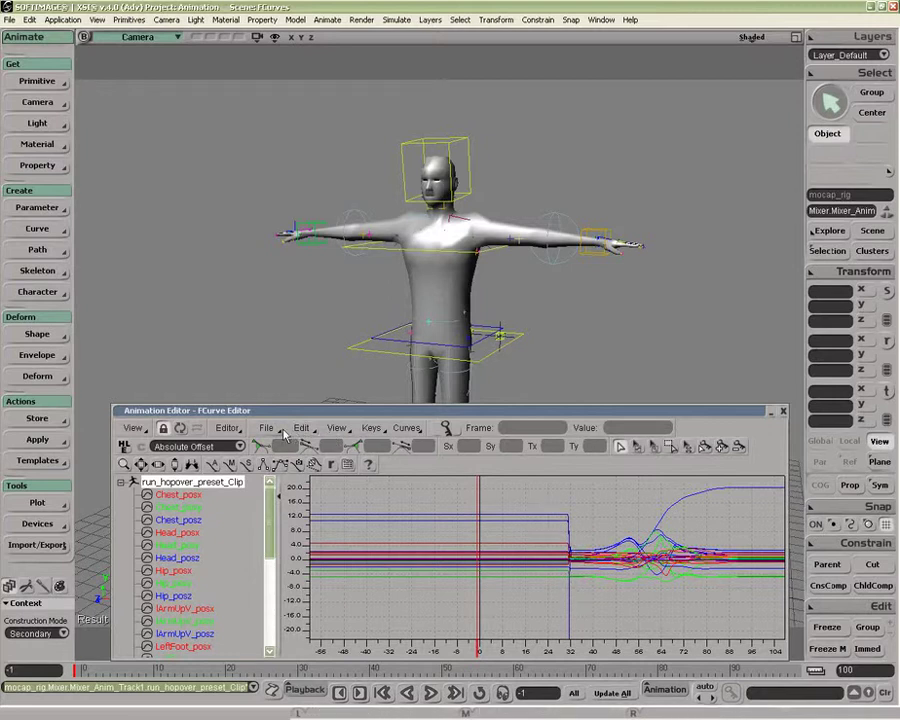
# Step: View the clip curves in Local Time, zoom and pan onto them, then switch back to scene time
pyautogui.click(336, 432)
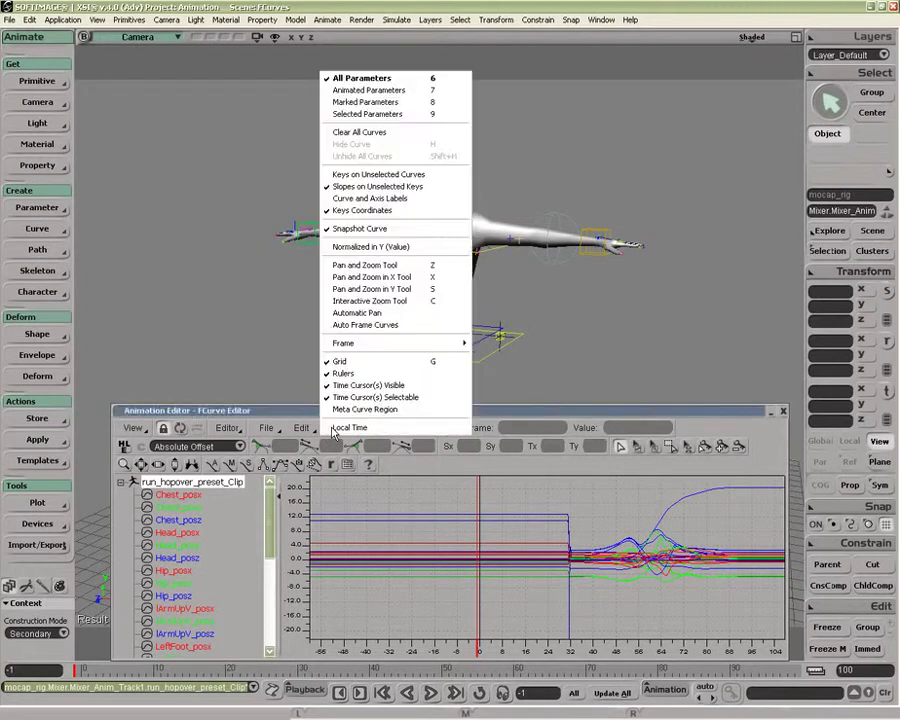
pyautogui.click(350, 423)
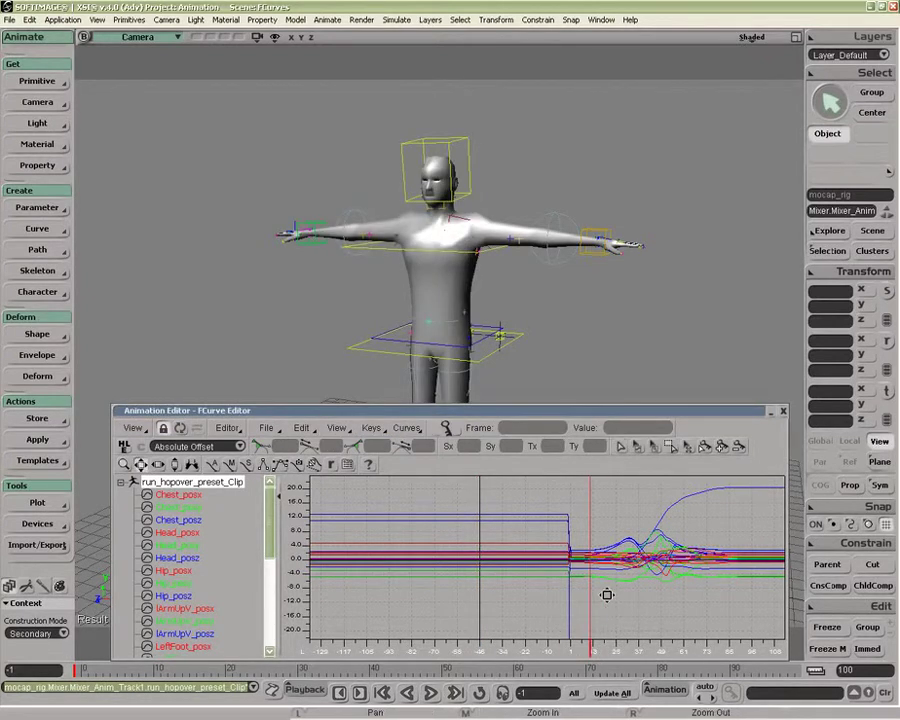
pyautogui.moveTo(603, 590); pyautogui.dragTo(476, 596, button='middle')
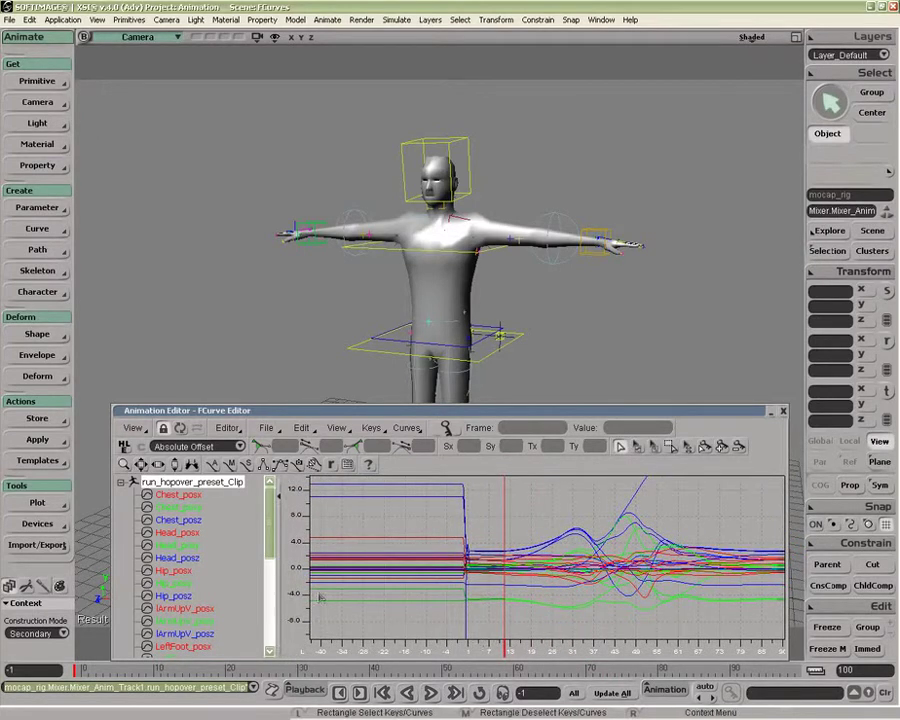
pyautogui.click(337, 429)
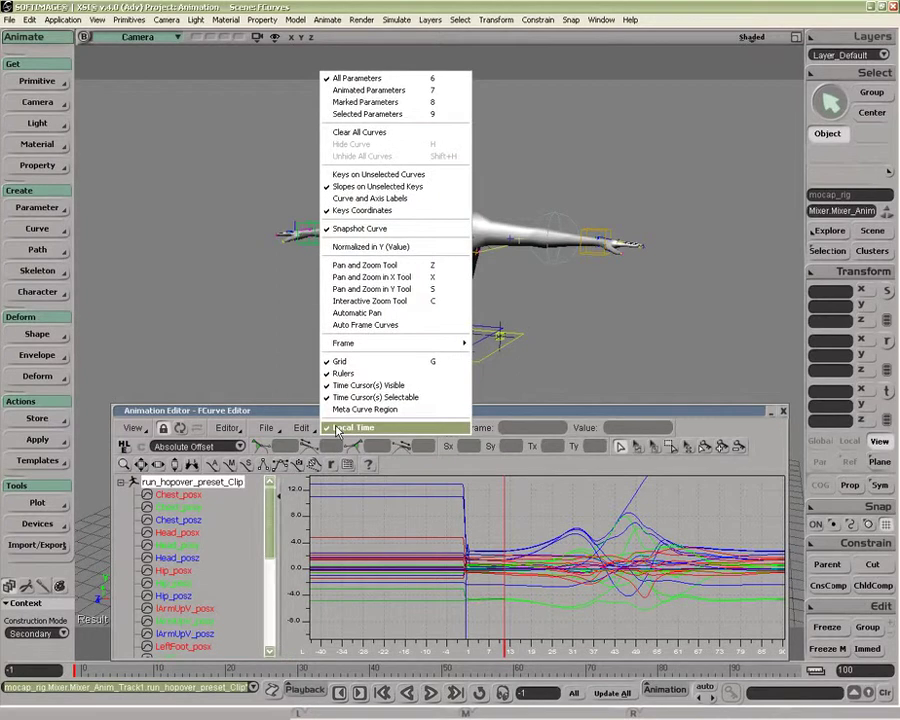
pyautogui.click(337, 428)
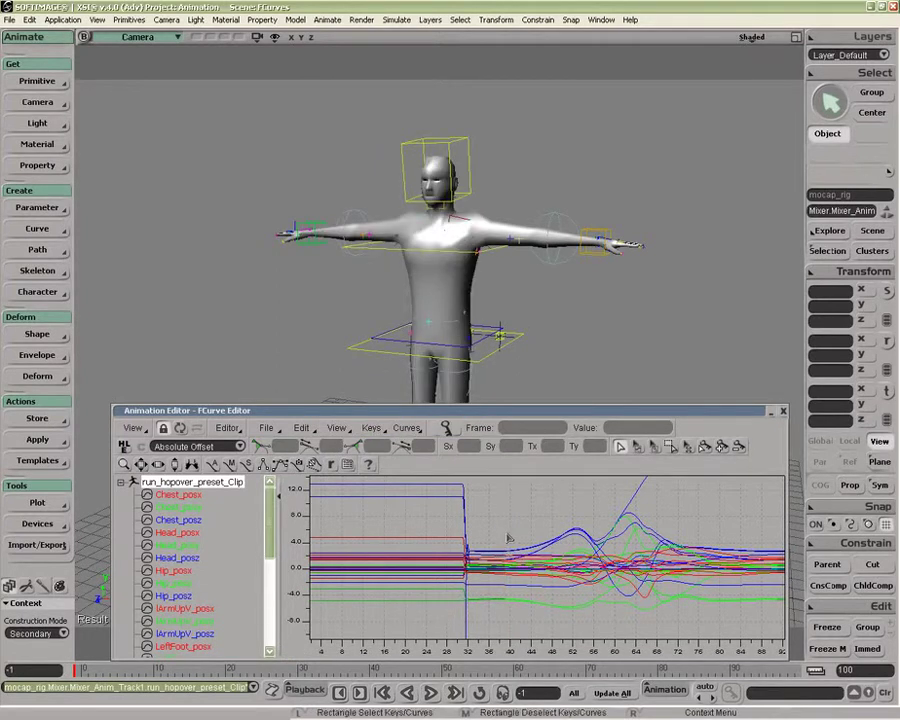
# Step: Select lArmUpV_posz, frame it with F, and show only Selected Parameters
pyautogui.click(553, 597)
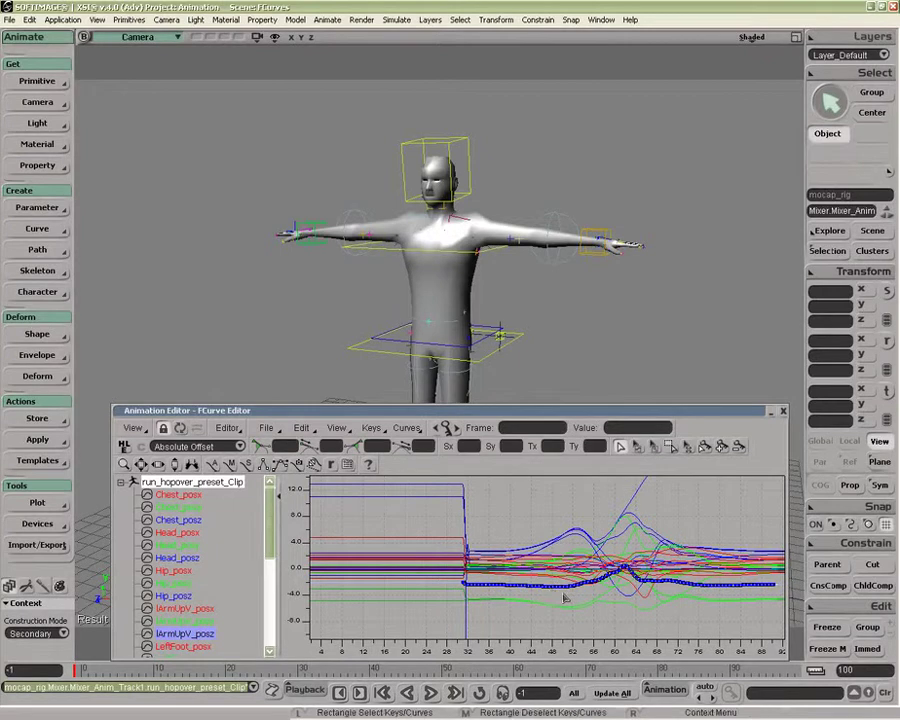
pyautogui.press('f')
pyautogui.click(350, 430)
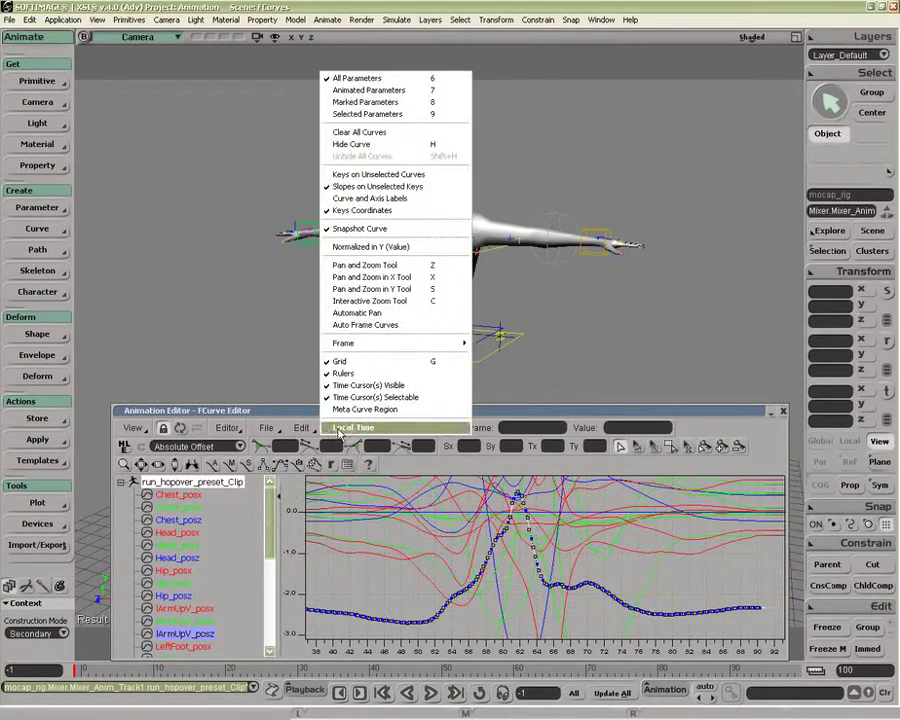
pyautogui.click(351, 118)
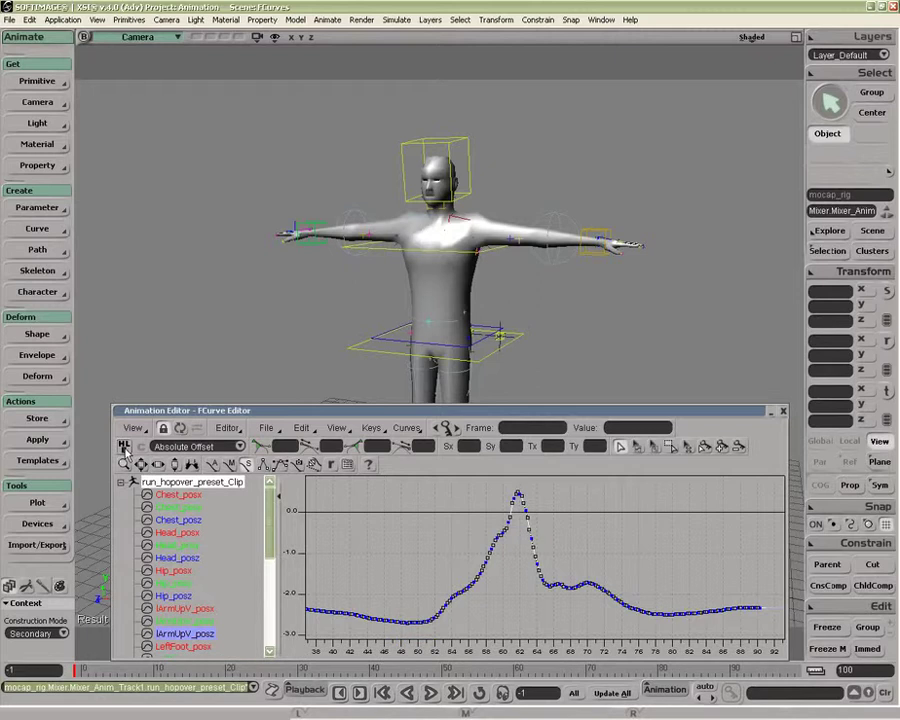
pyautogui.click(222, 447)
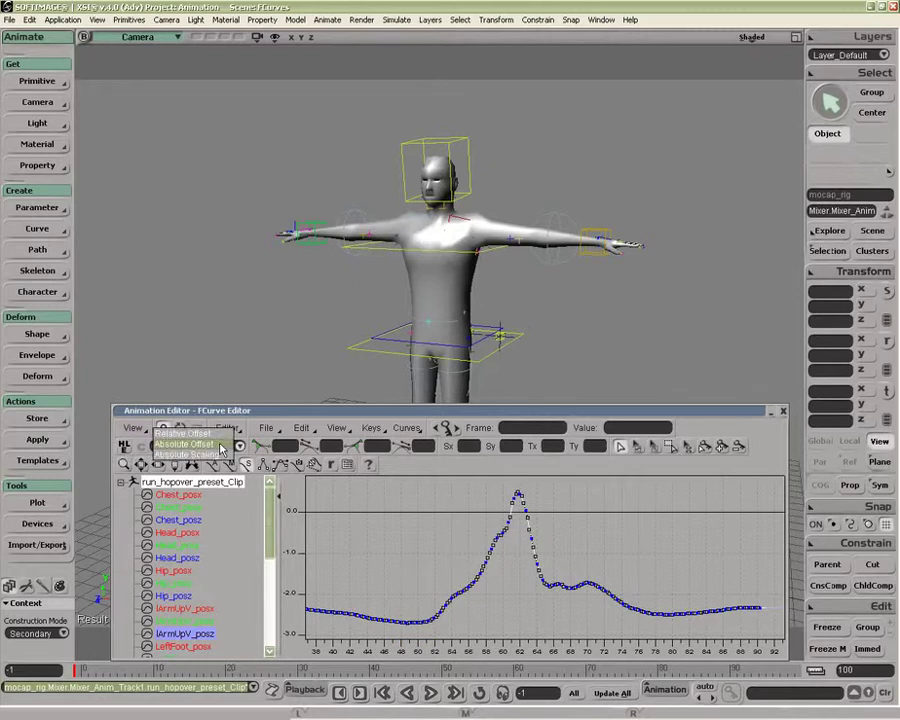
# Step: Add an Absolute Offset to lArmUpV_posz, keyed at the end, frame 61 and frame 72 at -1
pyautogui.click(218, 444)
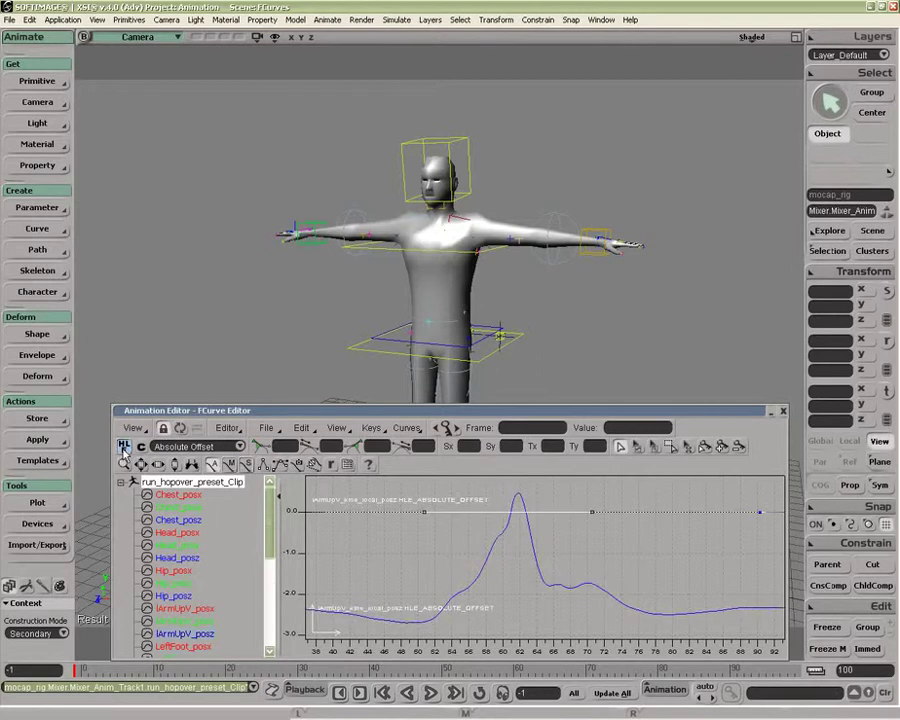
pyautogui.press('z')
pyautogui.rightClick(530, 542)
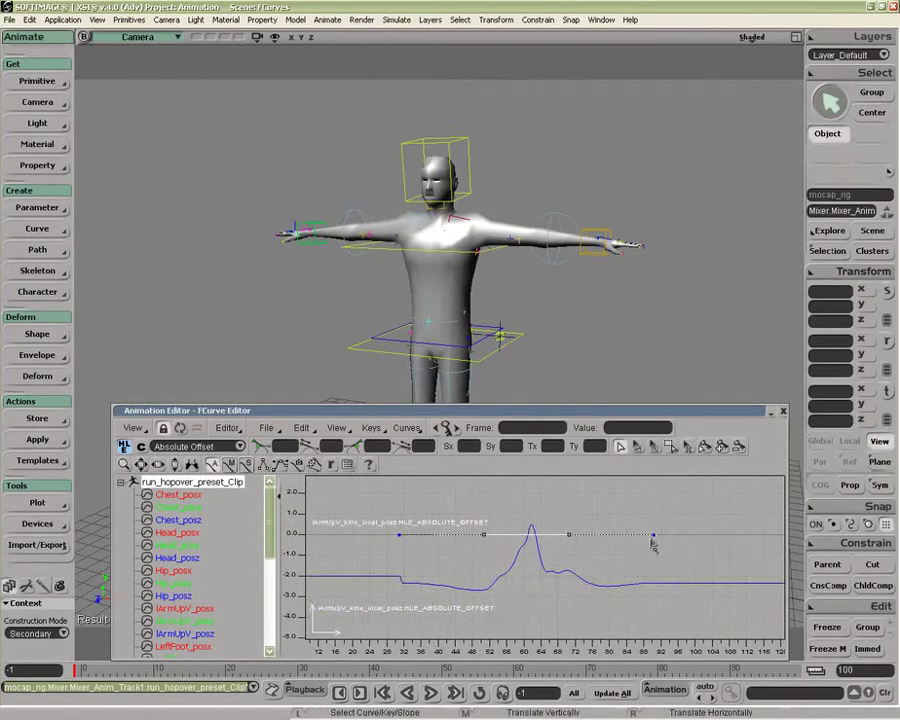
pyautogui.moveTo(655, 536)
pyautogui.mouseDown()
pyautogui.moveTo(655, 576)
pyautogui.moveTo(648, 517)
pyautogui.mouseUp()
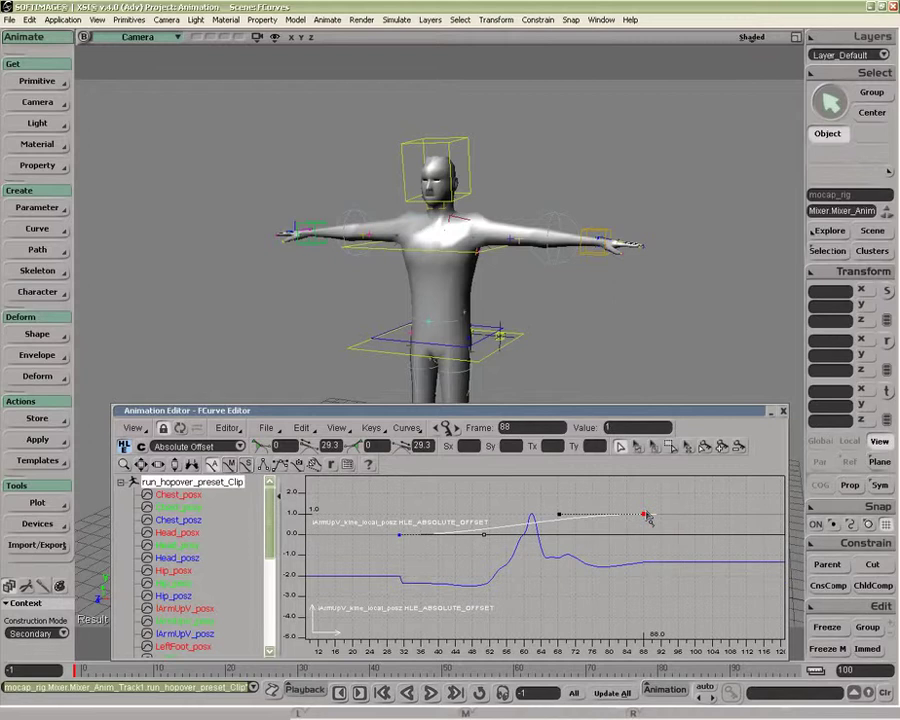
pyautogui.click(533, 518)
pyautogui.moveTo(533, 518); pyautogui.dragTo(577, 545)
pyautogui.click(575, 536)
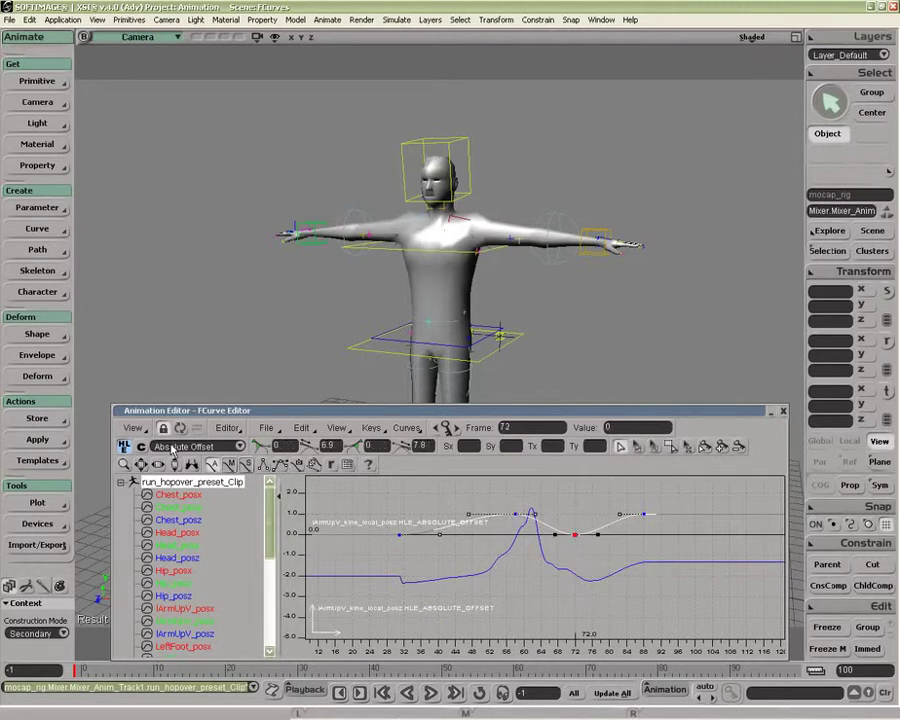
pyautogui.click(219, 447)
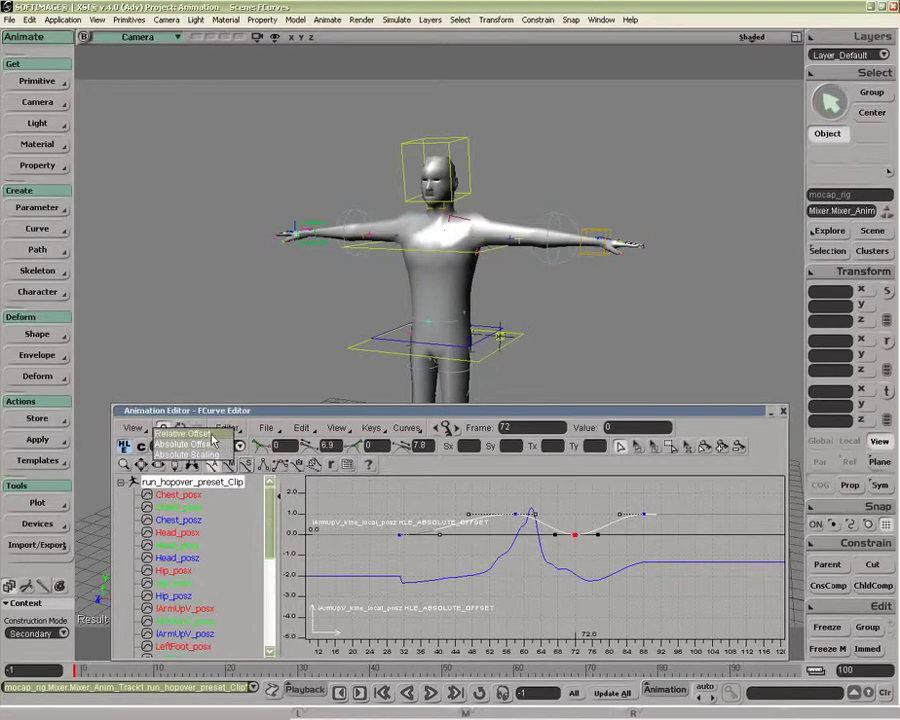
# Step: Switch lArmUpV_posz to Relative Offset and drag the offset curve's peak key down
pyautogui.click(183, 434)
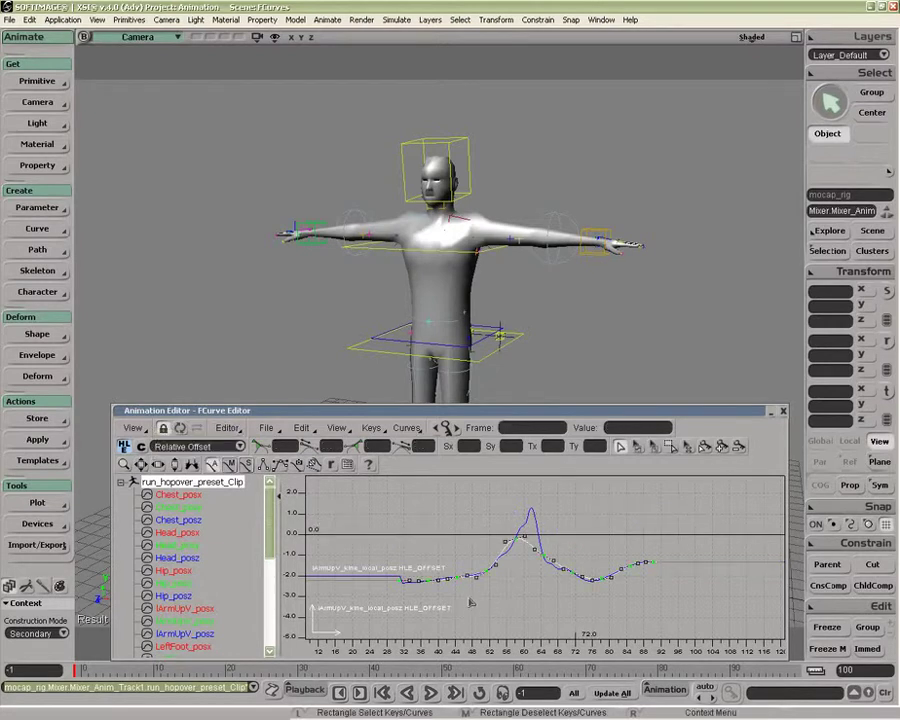
pyautogui.press('z')
pyautogui.moveTo(506, 580); pyautogui.dragTo(550, 546, button='middle')
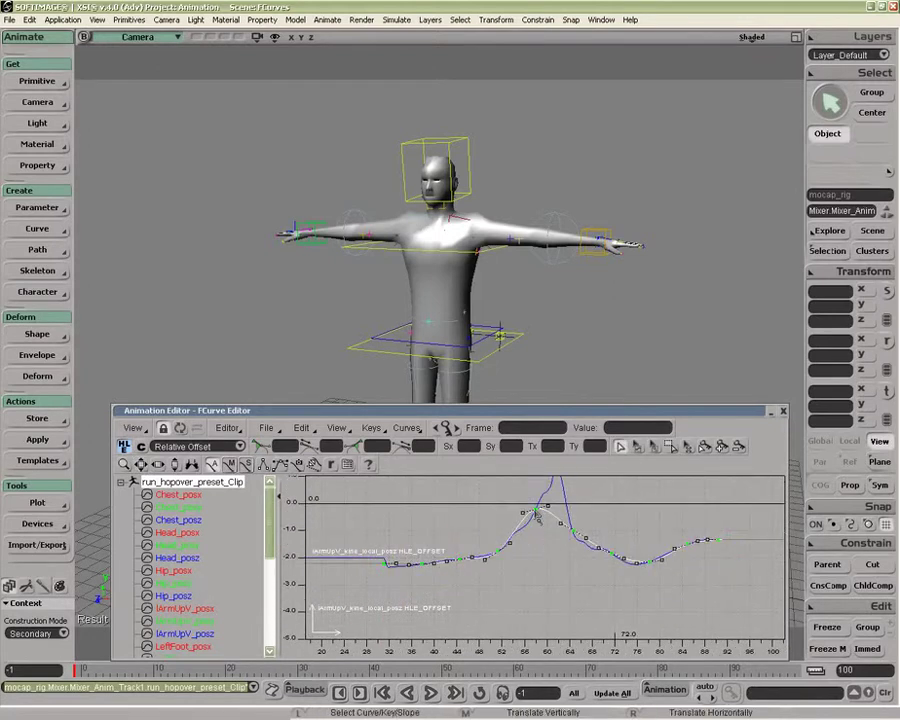
pyautogui.moveTo(541, 512); pyautogui.dragTo(612, 531)
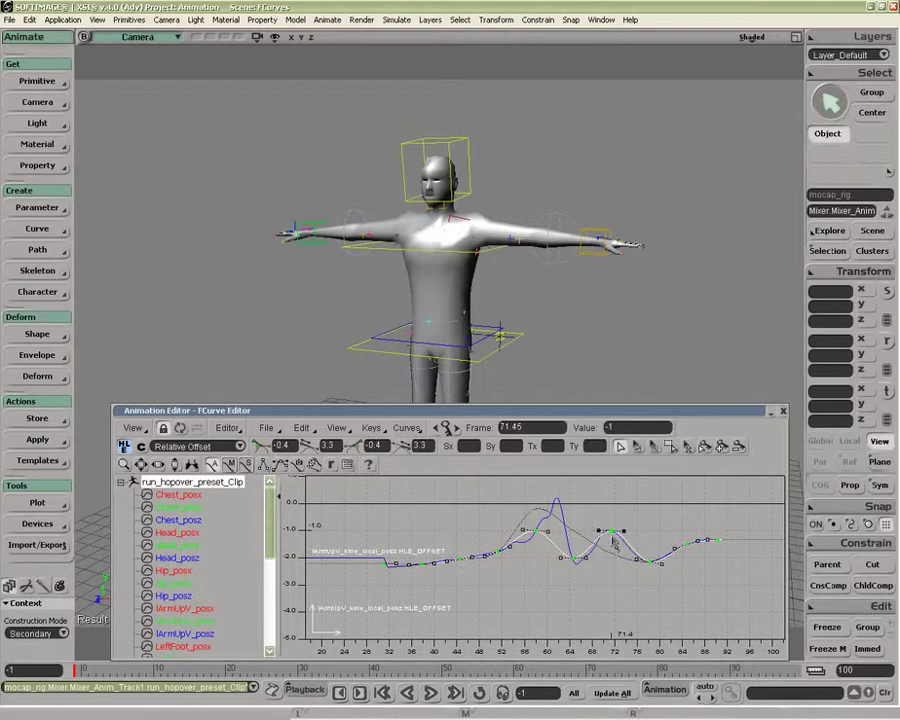
pyautogui.click(218, 447)
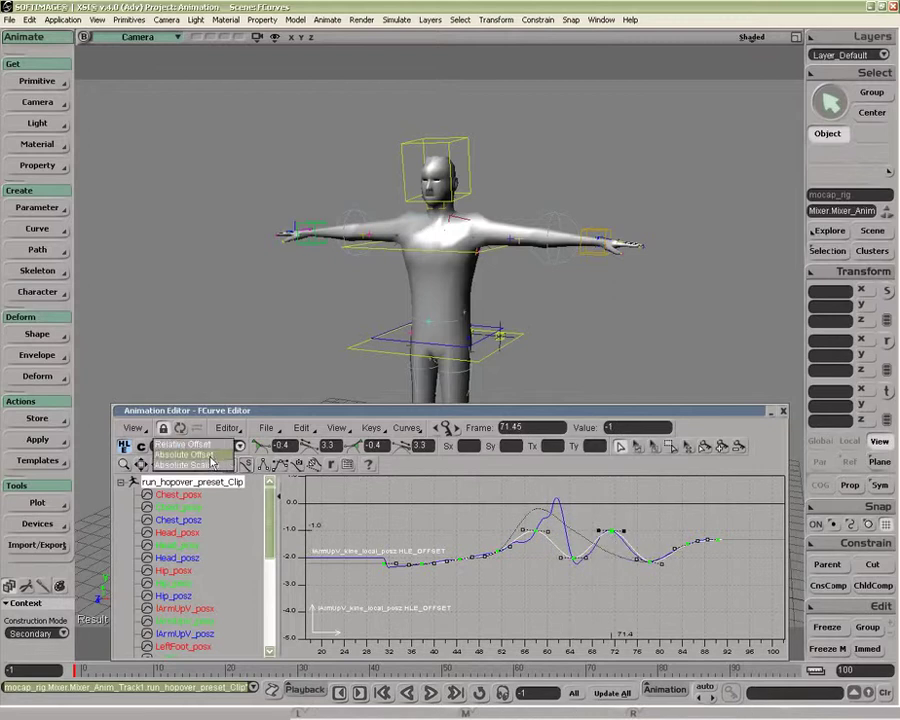
# Step: Apply Absolute Scaling, set its end key to 2 and add a frame-61 key at 0
pyautogui.click(210, 462)
pyautogui.moveTo(497, 563); pyautogui.dragTo(508, 561, button='right')
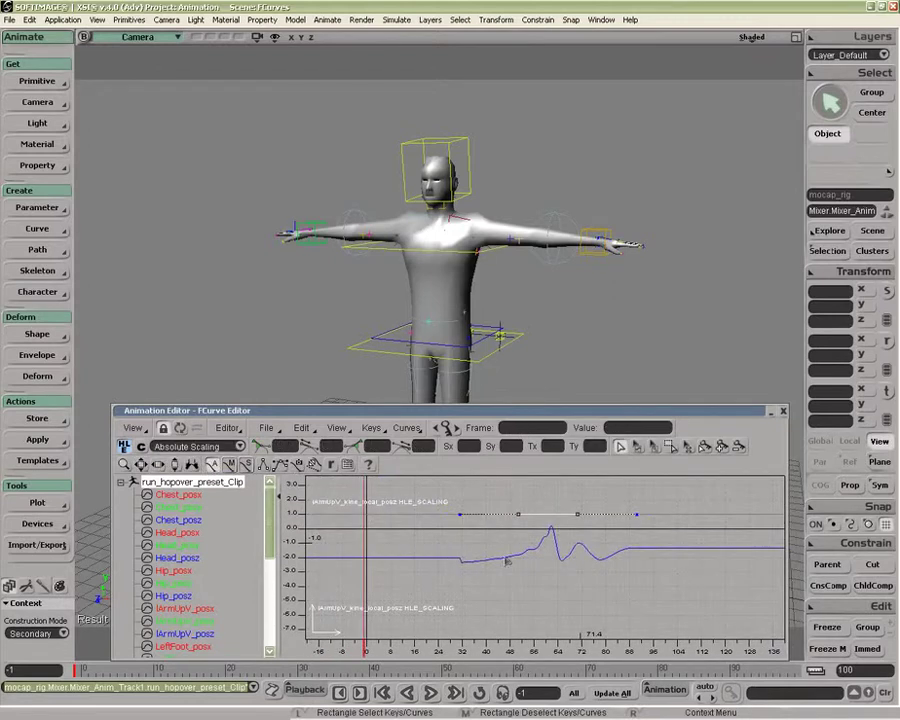
pyautogui.click(636, 513)
pyautogui.moveTo(636, 513); pyautogui.dragTo(642, 533)
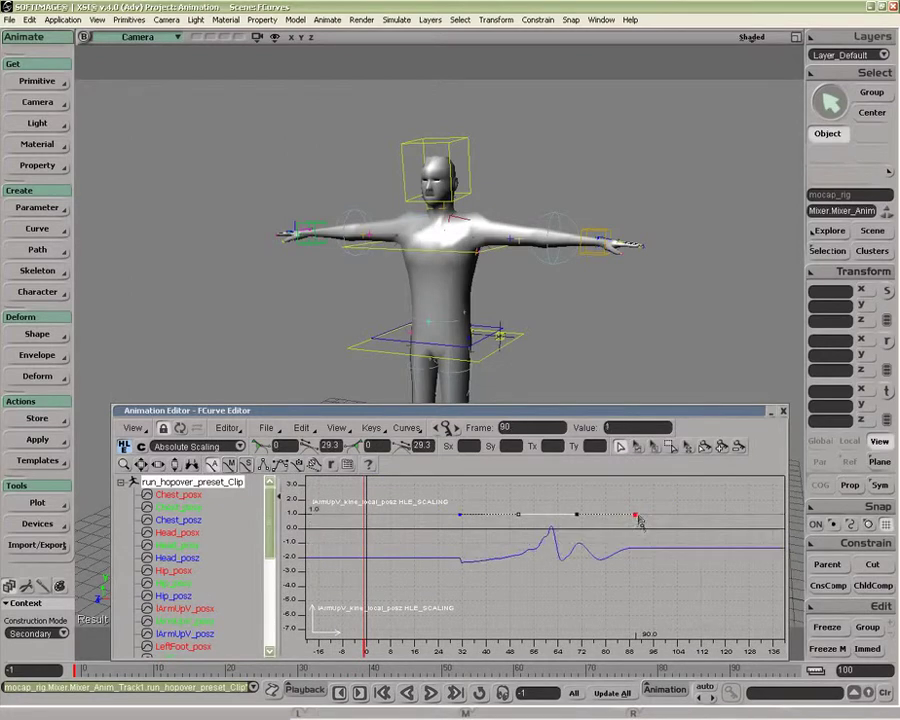
pyautogui.moveTo(641, 535)
pyautogui.mouseDown()
pyautogui.moveTo(637, 477)
pyautogui.moveTo(638, 524)
pyautogui.mouseUp()
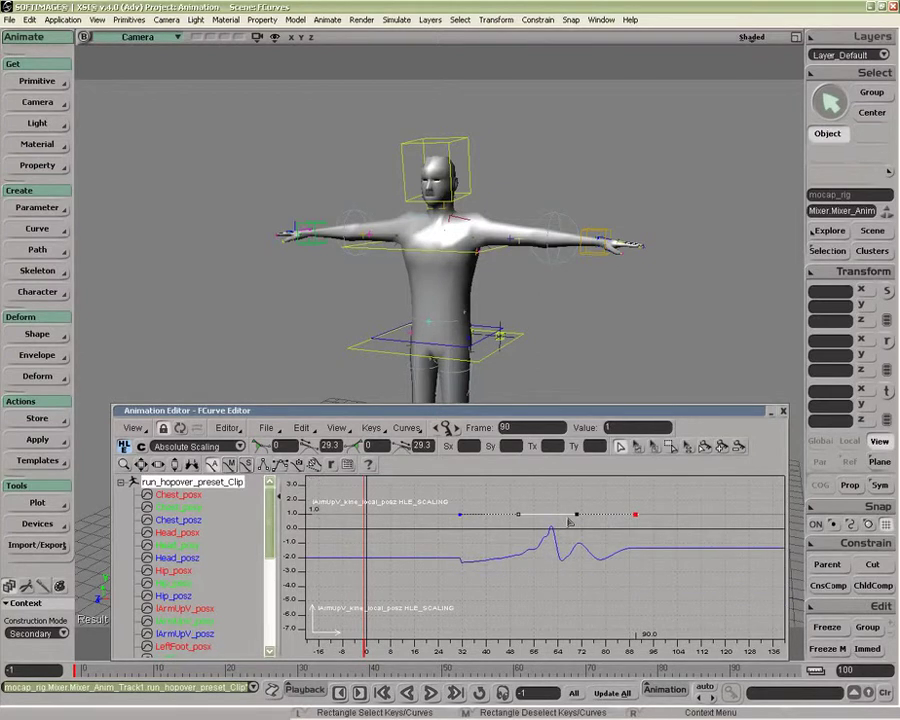
pyautogui.moveTo(551, 515)
pyautogui.mouseDown()
pyautogui.moveTo(553, 543)
pyautogui.moveTo(555, 474)
pyautogui.moveTo(552, 533)
pyautogui.mouseUp()
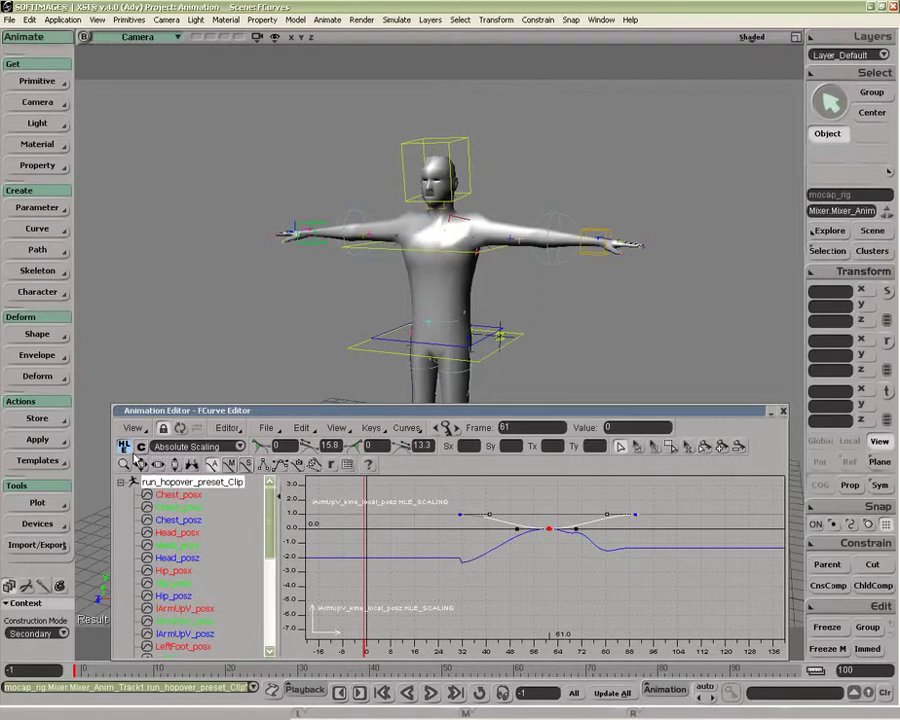
# Step: Turn off HLE, graph the three Chest curves framed, and select their keys from frames 31 to 62
pyautogui.click(124, 447)
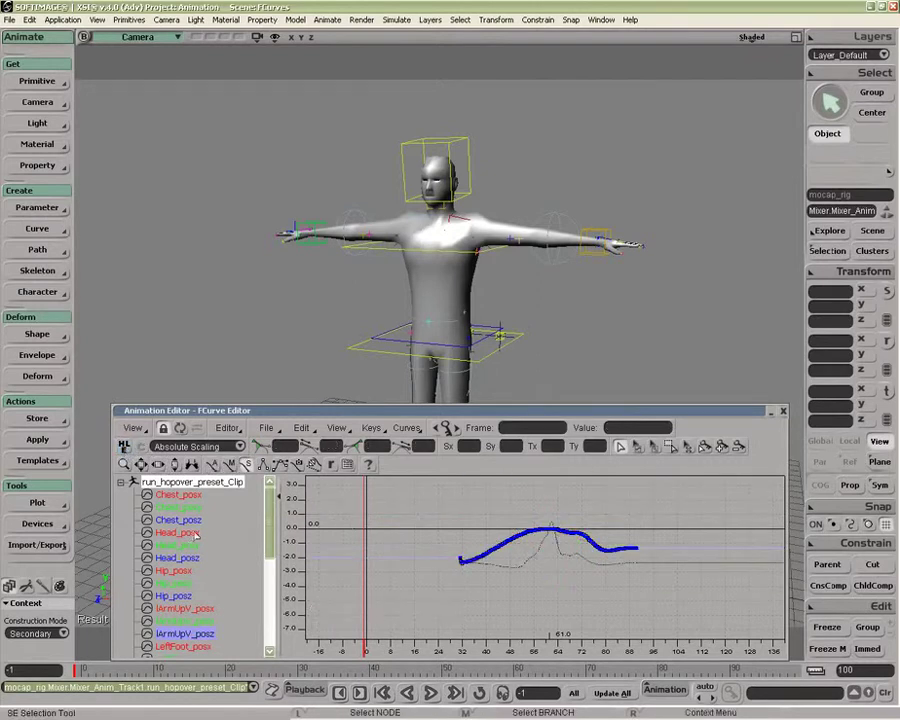
pyautogui.click(279, 464)
pyautogui.keyDown('shift'); pyautogui.click(178, 520); pyautogui.keyUp('shift')
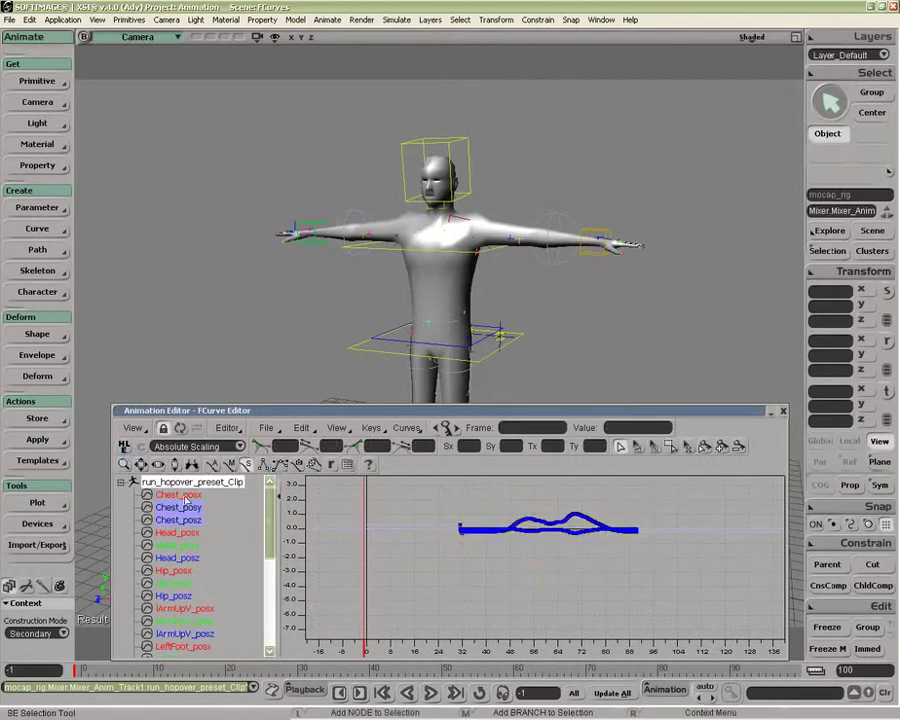
pyautogui.press('a')
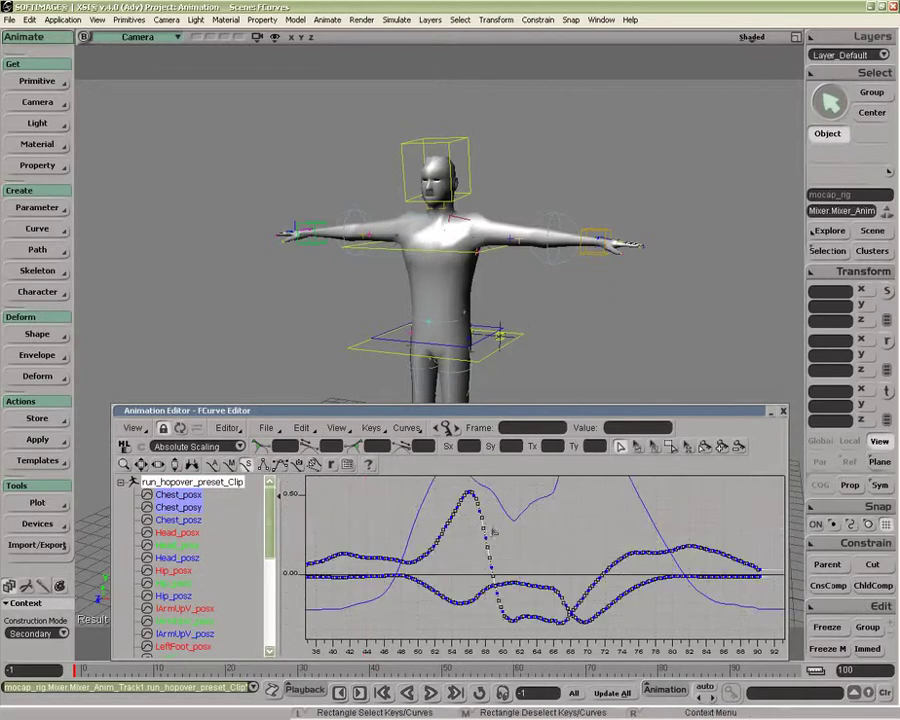
pyautogui.press('z')
pyautogui.rightClick(554, 534)
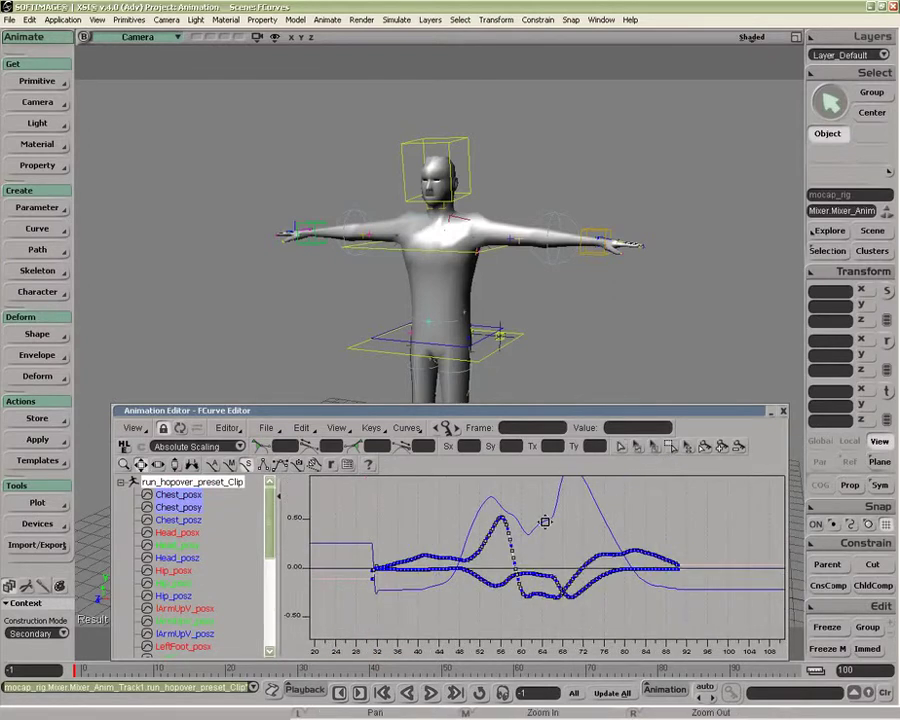
pyautogui.moveTo(364, 503); pyautogui.dragTo(539, 617)
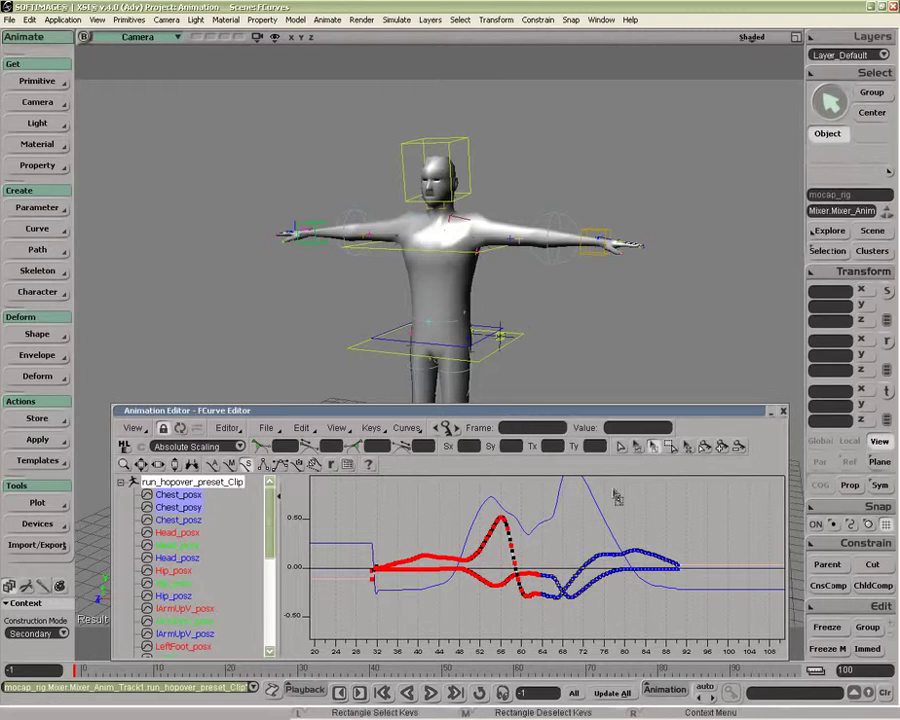
# Step: Compress, stretch and scale the selected Chest keys with the Region tool, then clear the selection
pyautogui.click(671, 446)
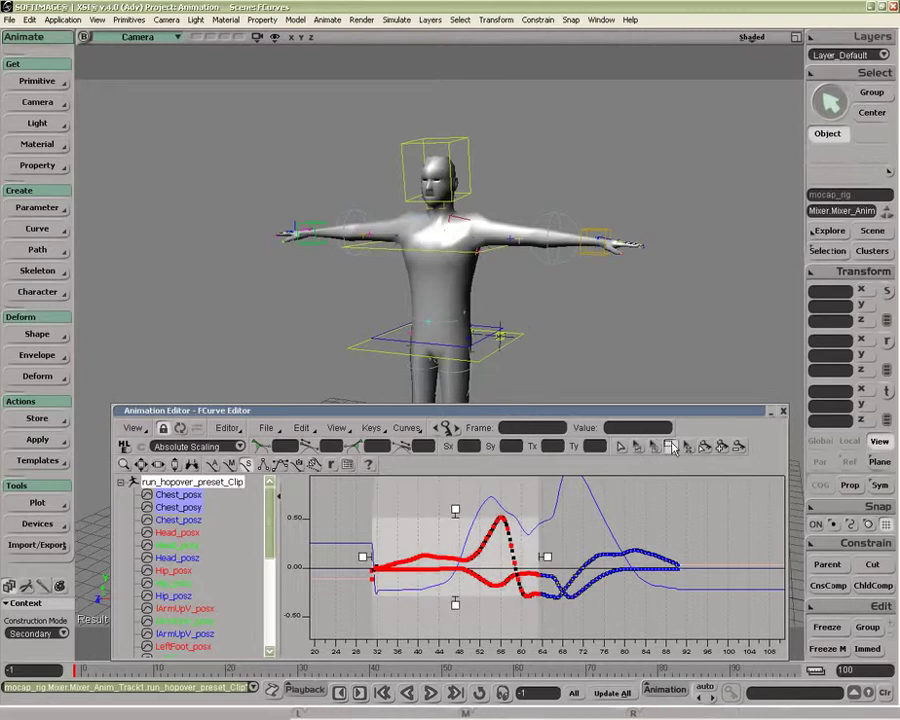
pyautogui.moveTo(548, 558)
pyautogui.mouseDown()
pyautogui.moveTo(316, 558)
pyautogui.moveTo(545, 557)
pyautogui.mouseUp()
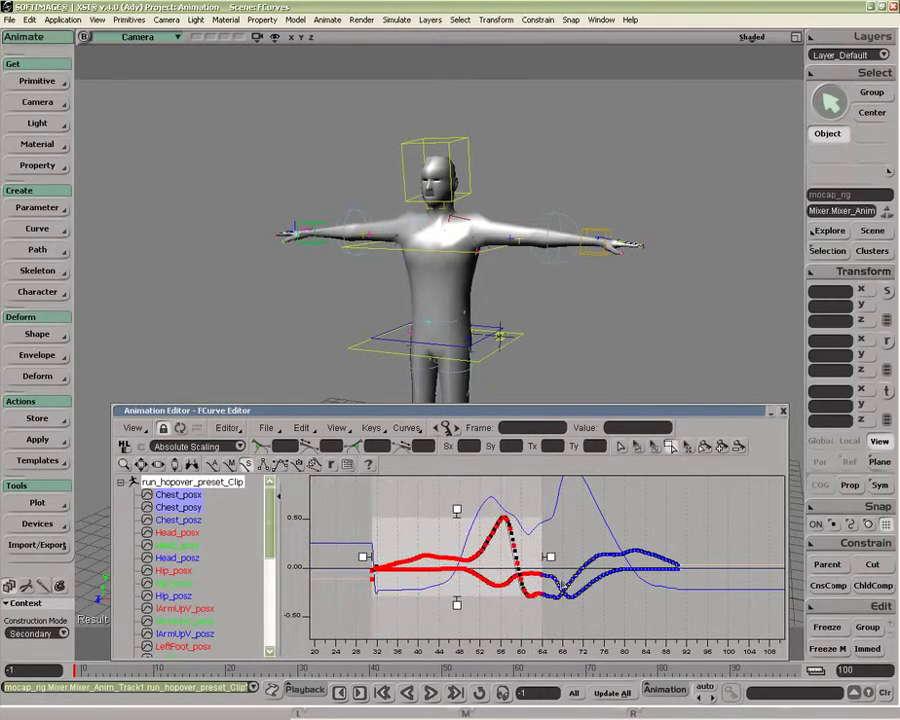
pyautogui.moveTo(456, 511)
pyautogui.mouseDown()
pyautogui.moveTo(455, 547)
pyautogui.moveTo(458, 515)
pyautogui.moveTo(458, 524)
pyautogui.mouseUp()
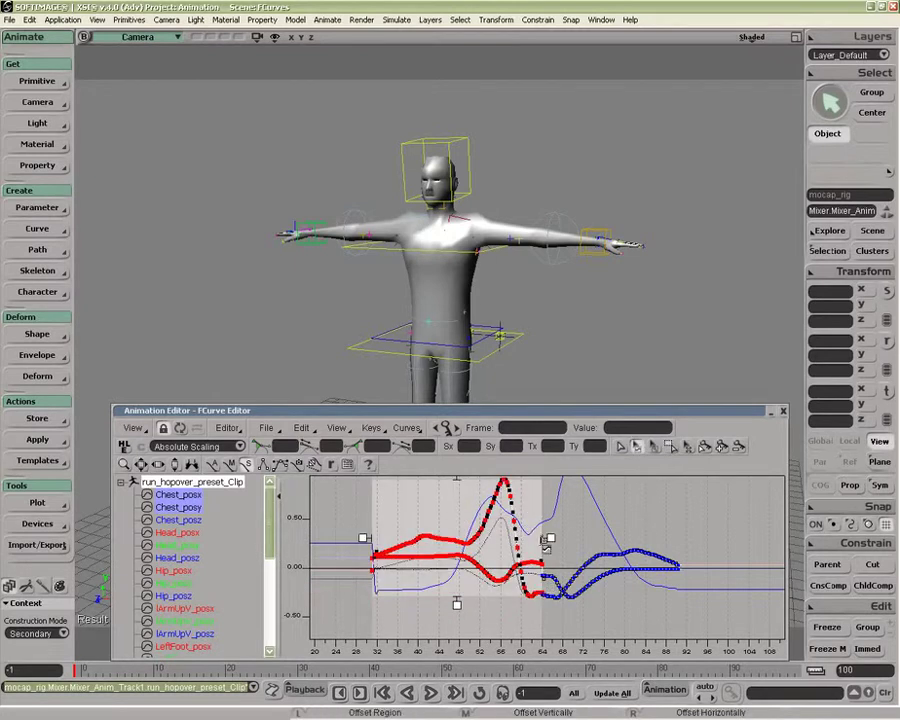
pyautogui.scroll(-4, 520, 533)
pyautogui.moveTo(464, 514); pyautogui.dragTo(450, 536)
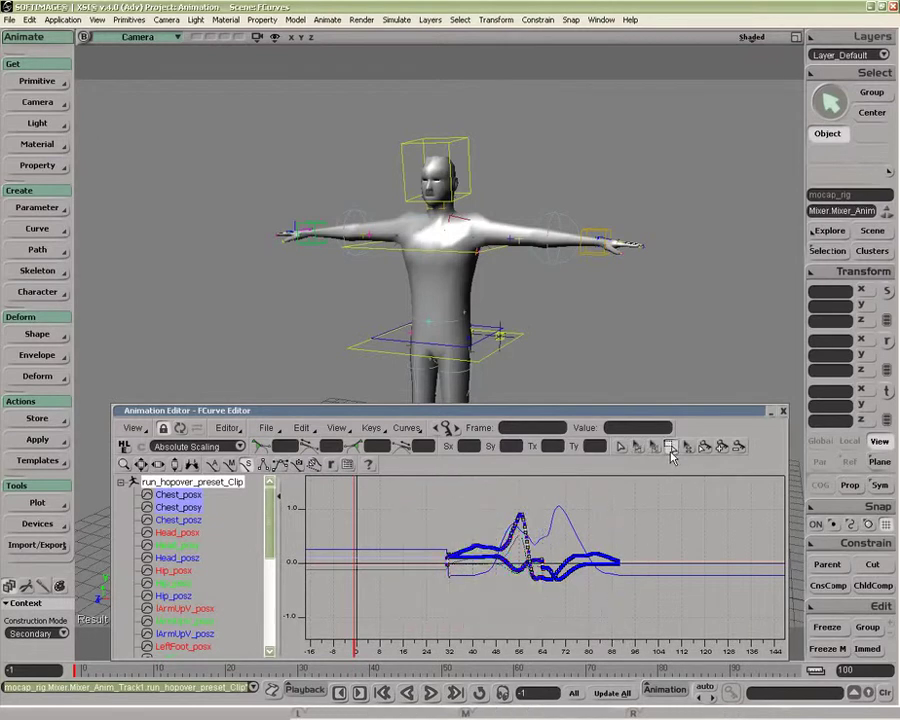
pyautogui.click(670, 447)
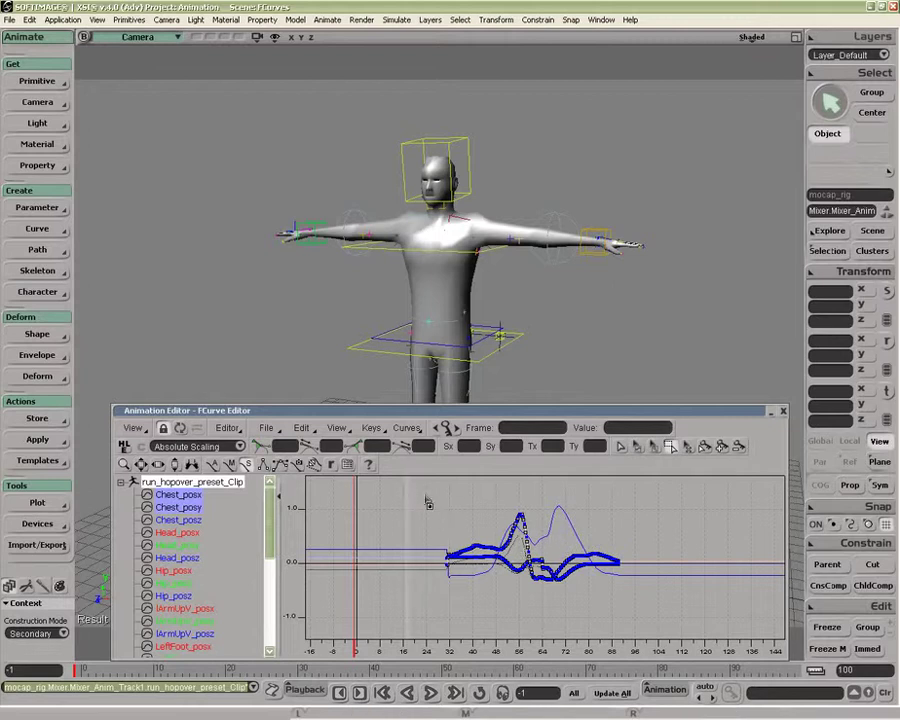
pyautogui.moveTo(405, 505); pyautogui.dragTo(436, 567)
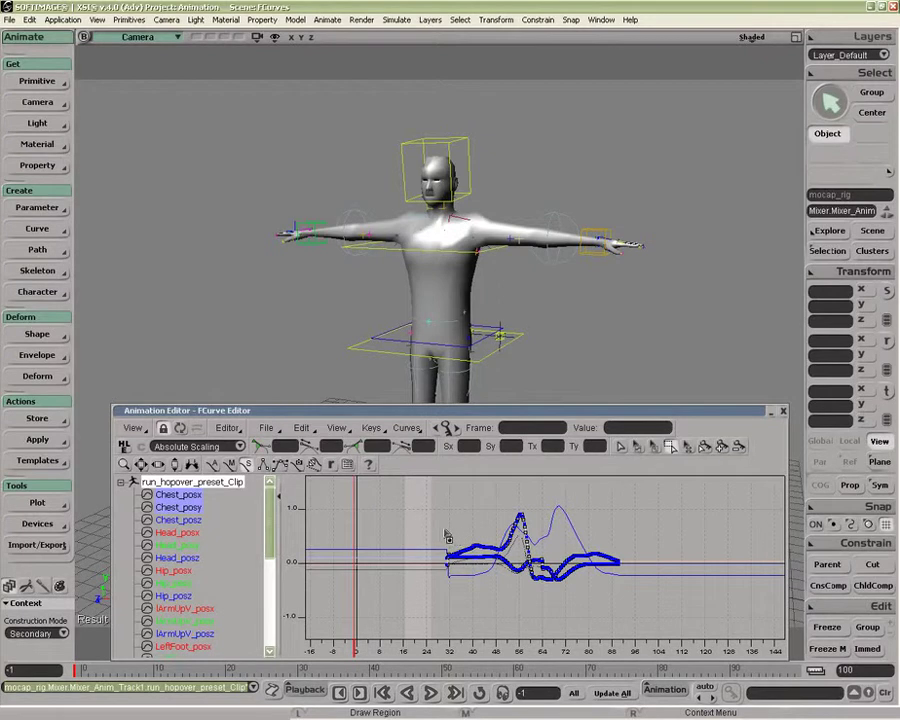
pyautogui.click(228, 428)
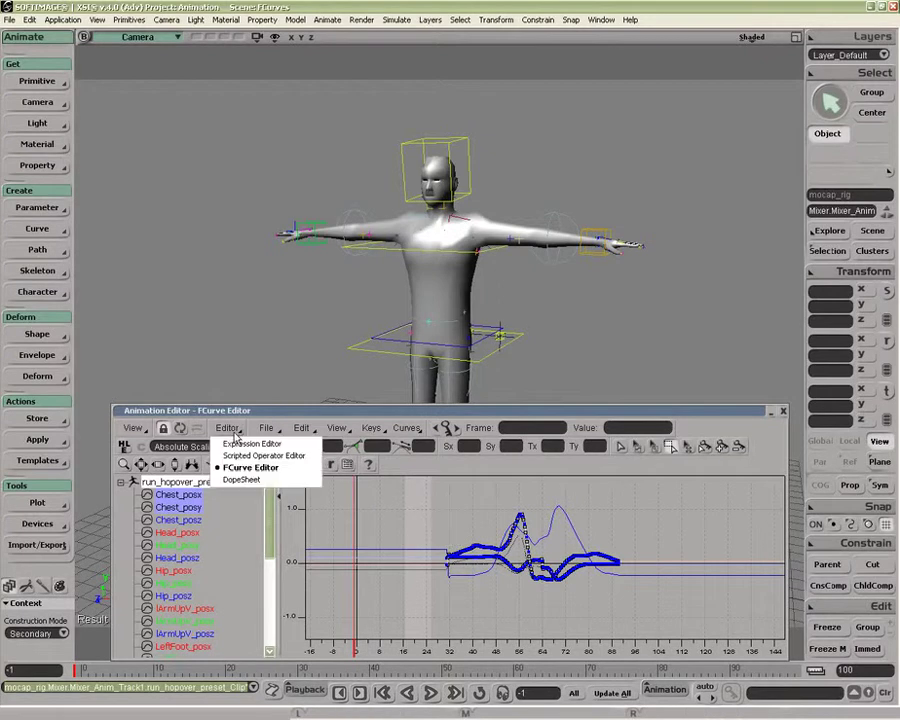
pyautogui.click(242, 479)
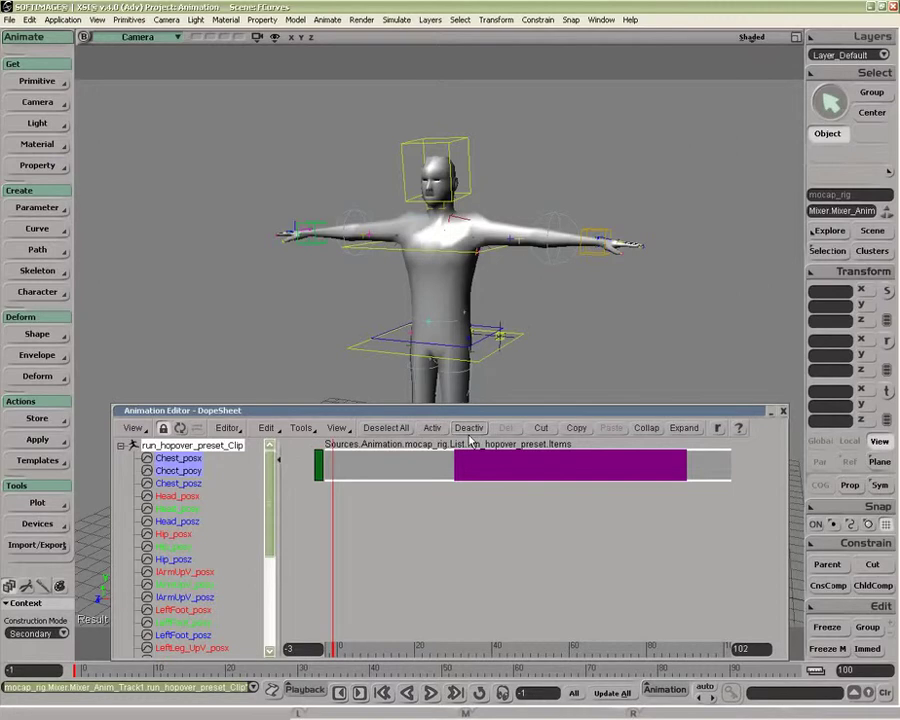
pyautogui.click(686, 428)
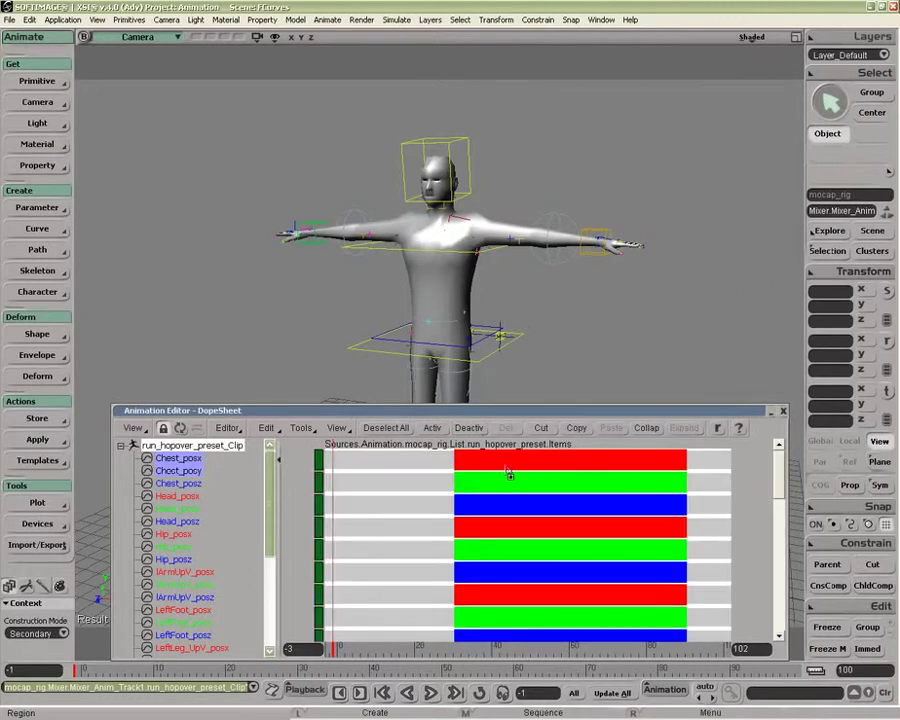
pyautogui.click(227, 429)
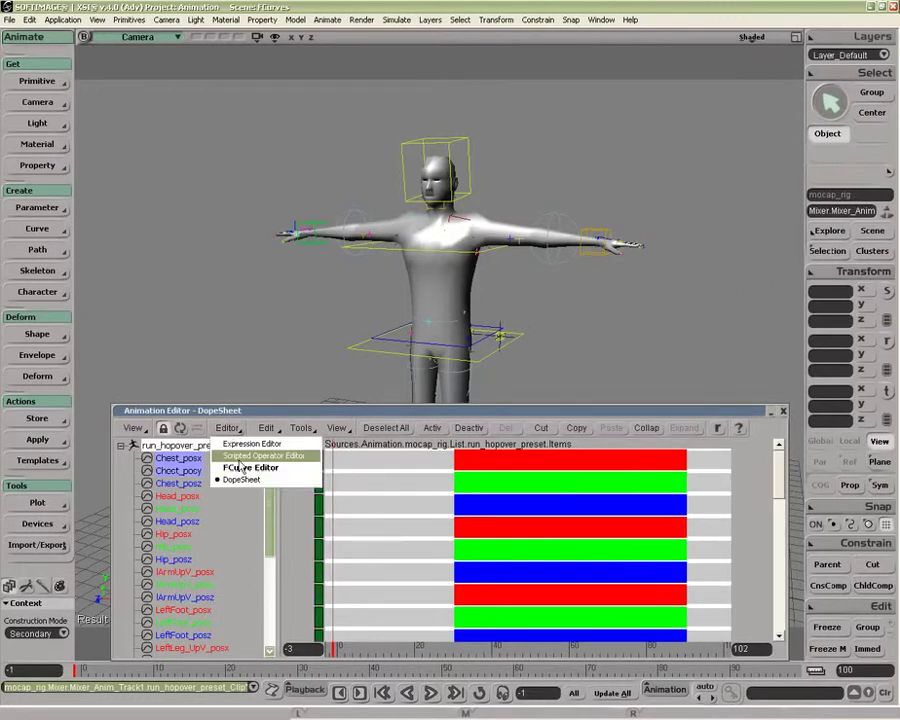
pyautogui.click(240, 456)
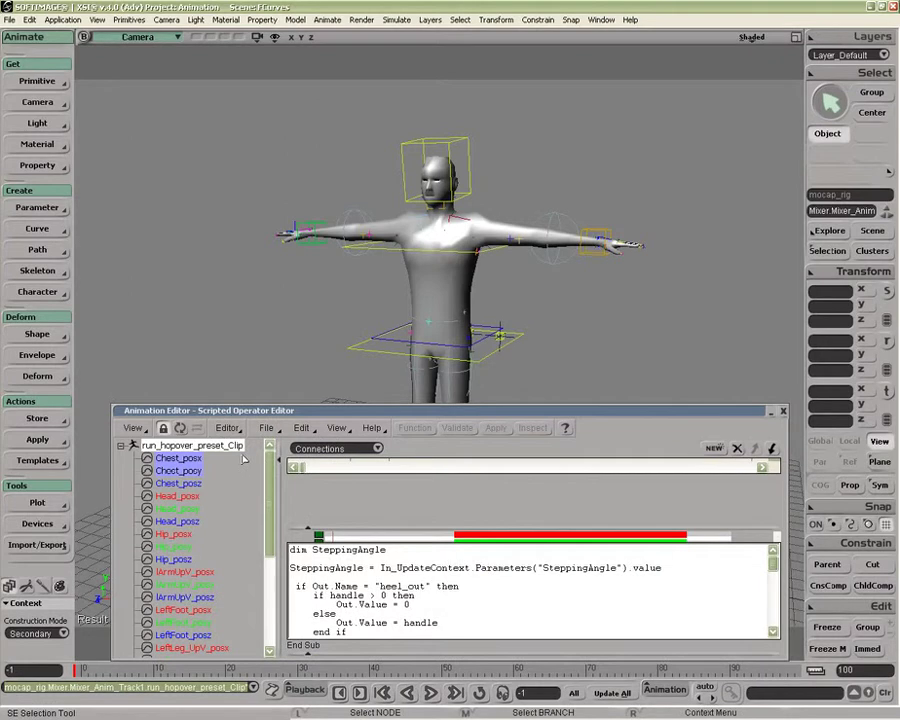
pyautogui.click(227, 428)
pyautogui.click(236, 441)
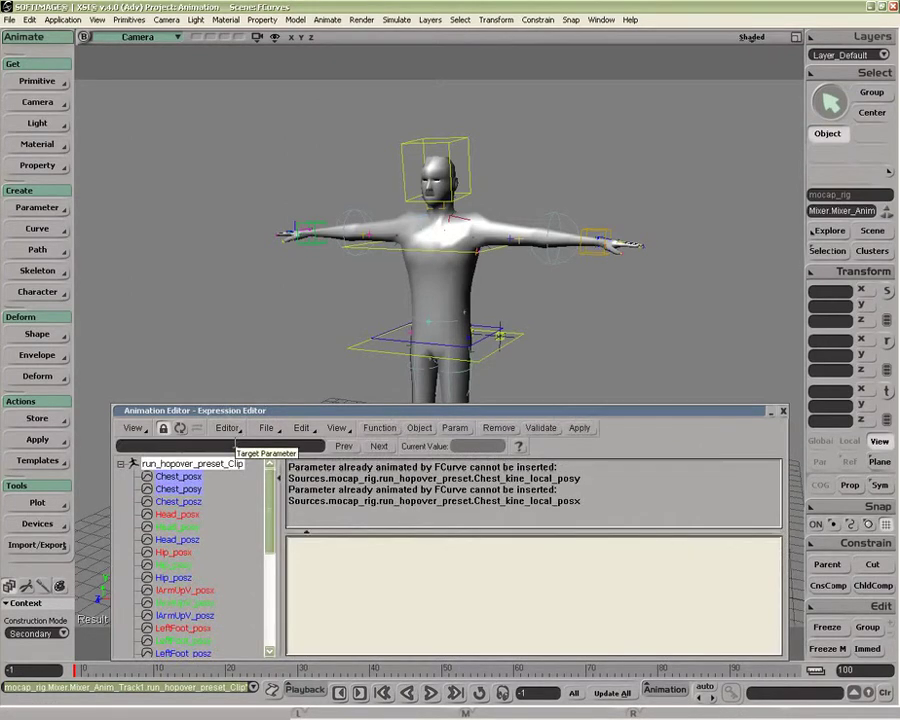
pyautogui.click(228, 428)
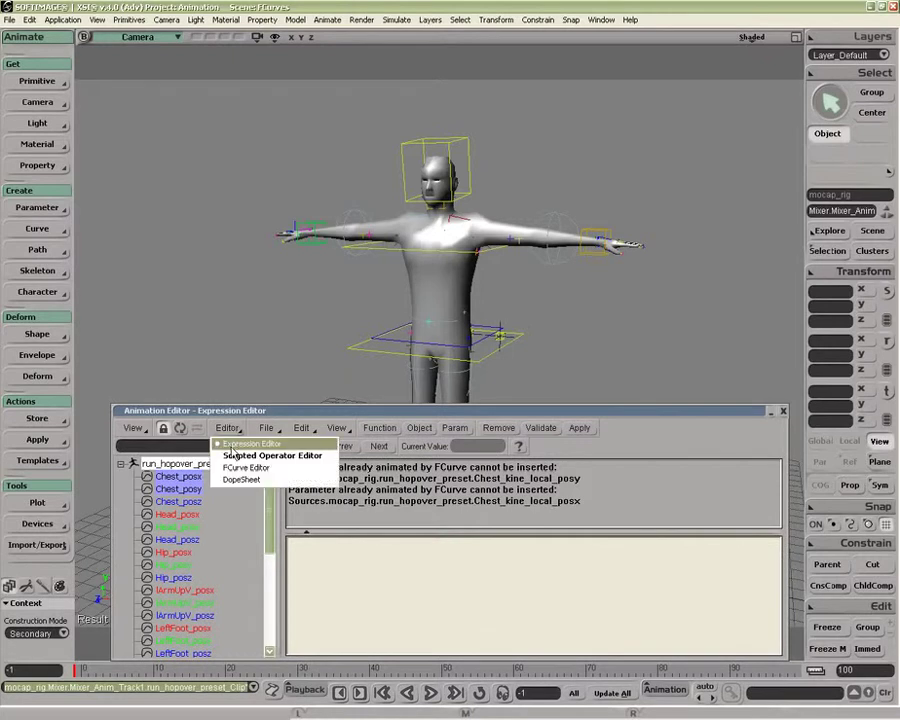
pyautogui.click(234, 468)
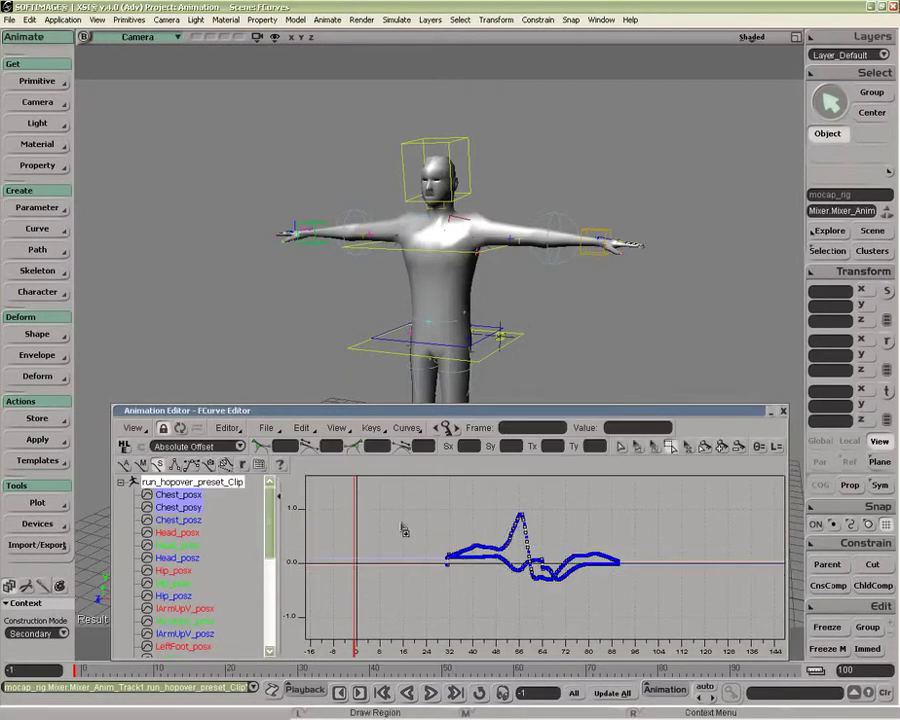